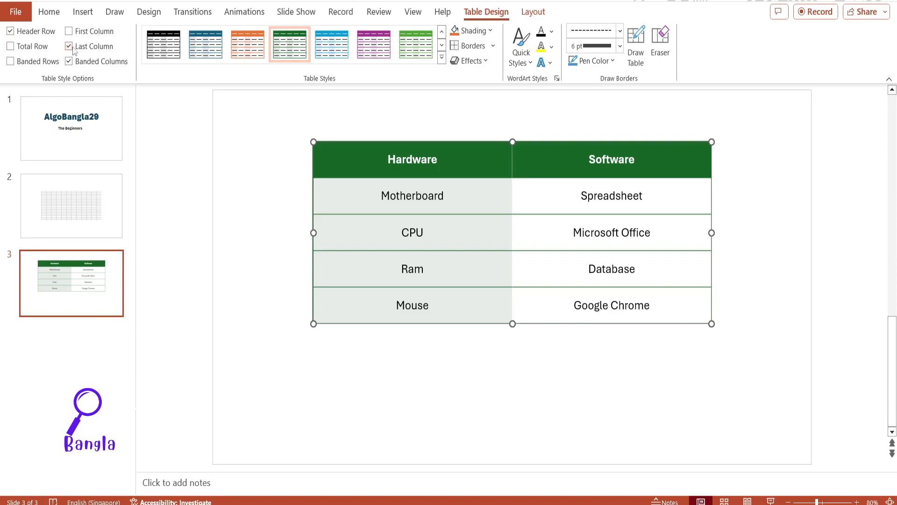
Step: Turn off the table's Last Column formatting, toggle First Column on and off, and enable Total Row
{"action": "left_click", "coordinate": [68, 46]}
{"action": "left_click", "coordinate": [69, 31]}
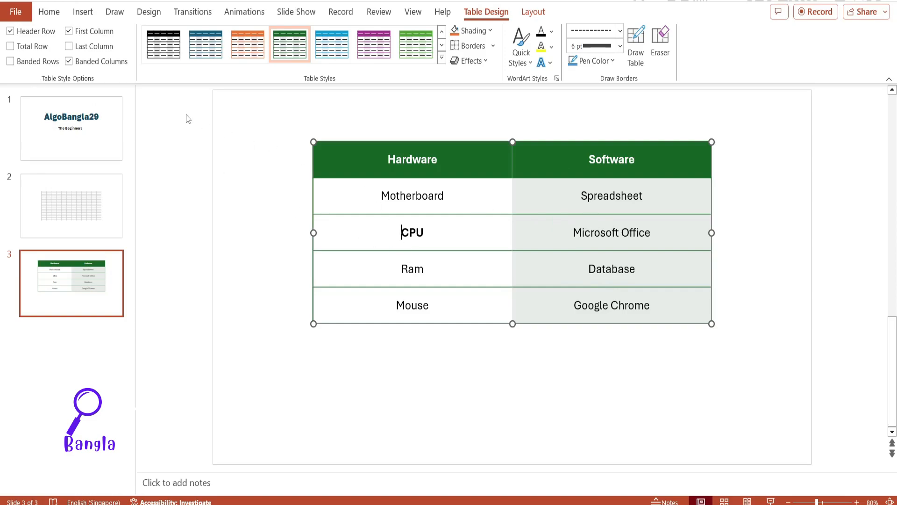
{"action": "left_click", "coordinate": [69, 31]}
{"action": "left_click", "coordinate": [10, 47]}
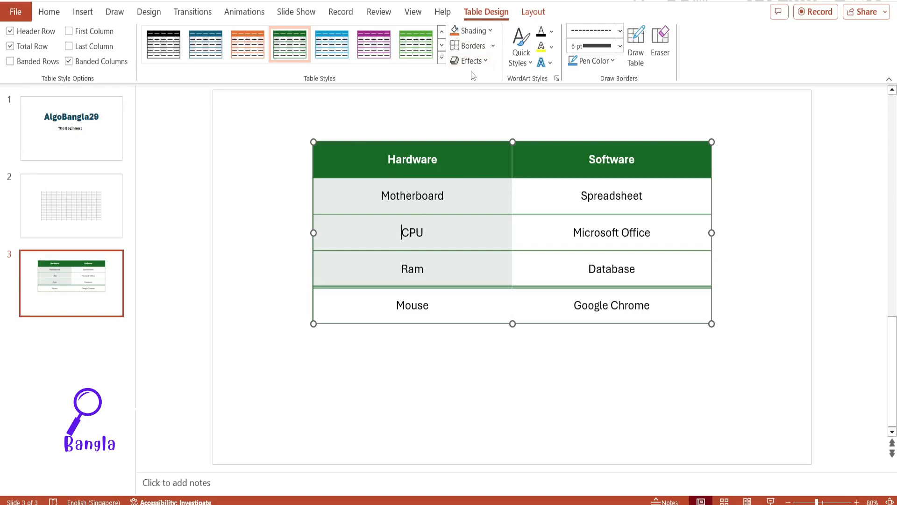
Step: Shade the Motherboard cell with the custom colour #C1DE32 and the Spreadsheet cell dark orange
{"action": "left_click", "coordinate": [490, 31]}
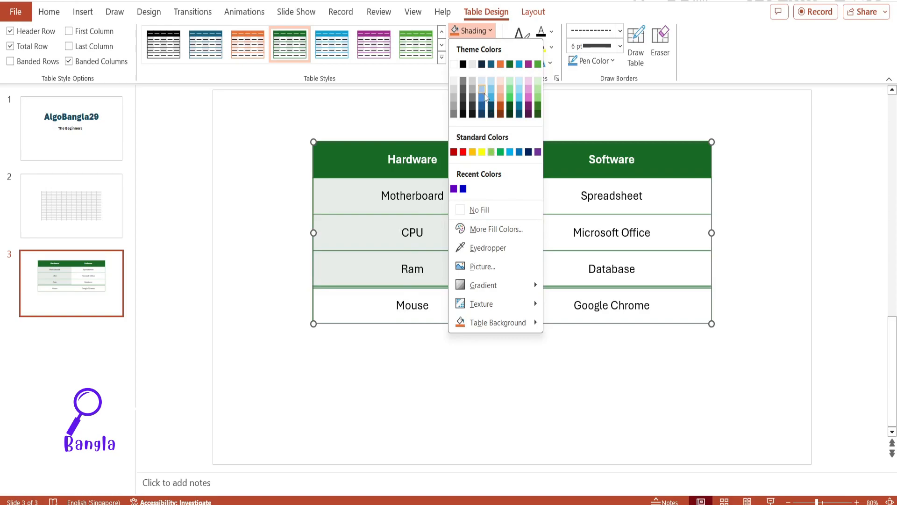
{"action": "left_click", "coordinate": [377, 198]}
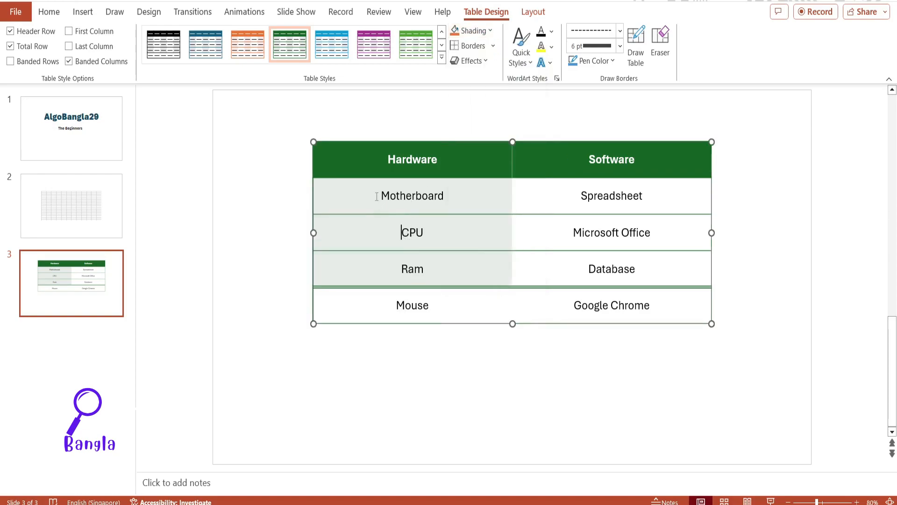
{"action": "left_click", "coordinate": [491, 31]}
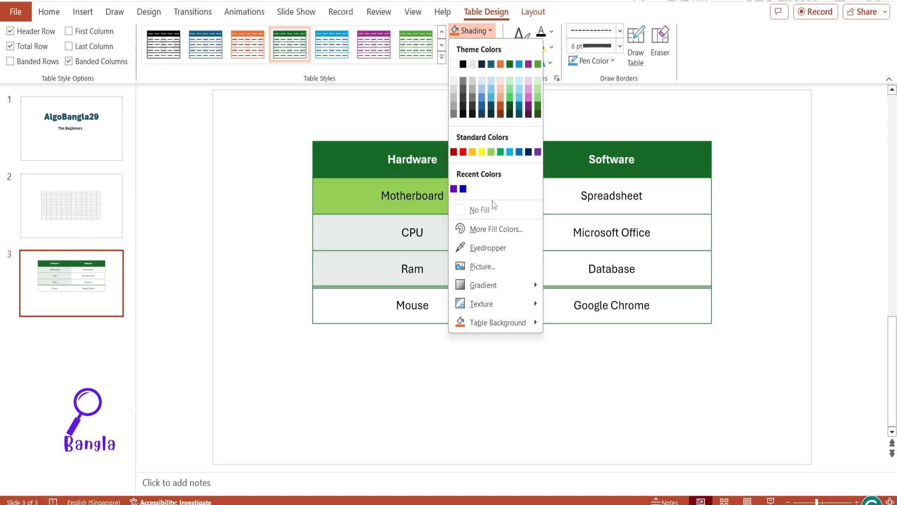
{"action": "left_click", "coordinate": [490, 229]}
{"action": "left_click_drag", "start_coordinate": [468, 177], "coordinate": [465, 204]}
{"action": "left_click", "coordinate": [389, 187]}
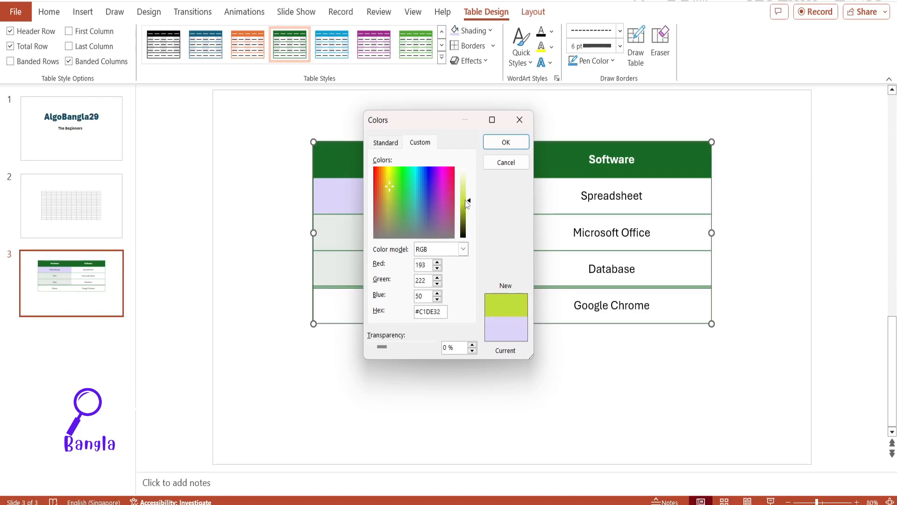
{"action": "left_click", "coordinate": [507, 142]}
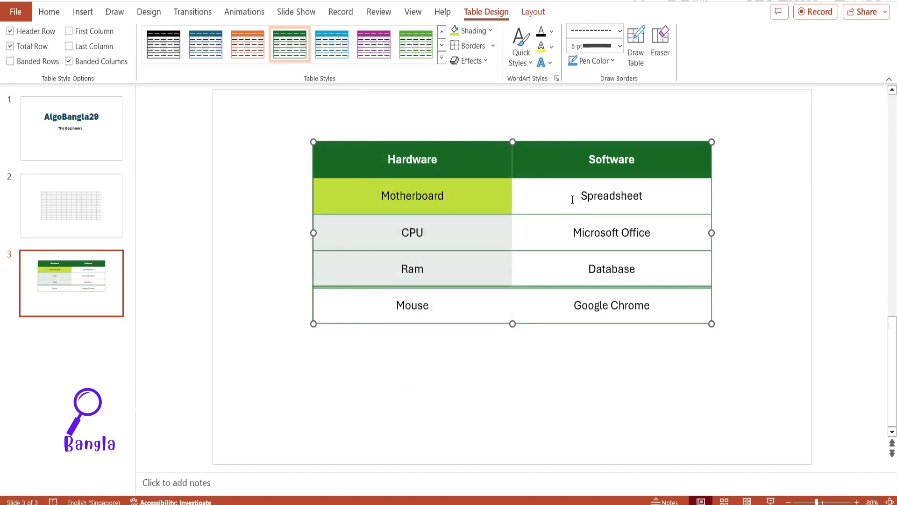
{"action": "left_click", "coordinate": [490, 31]}
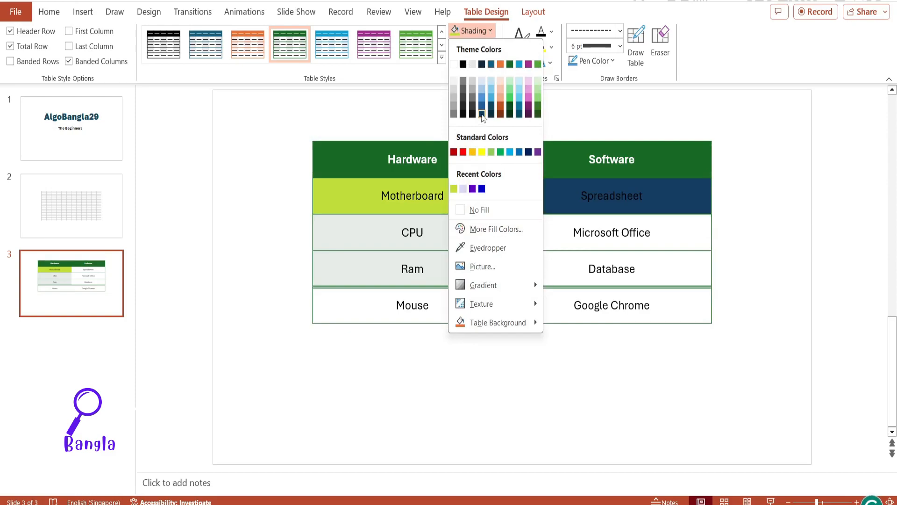
{"action": "left_click", "coordinate": [500, 105]}
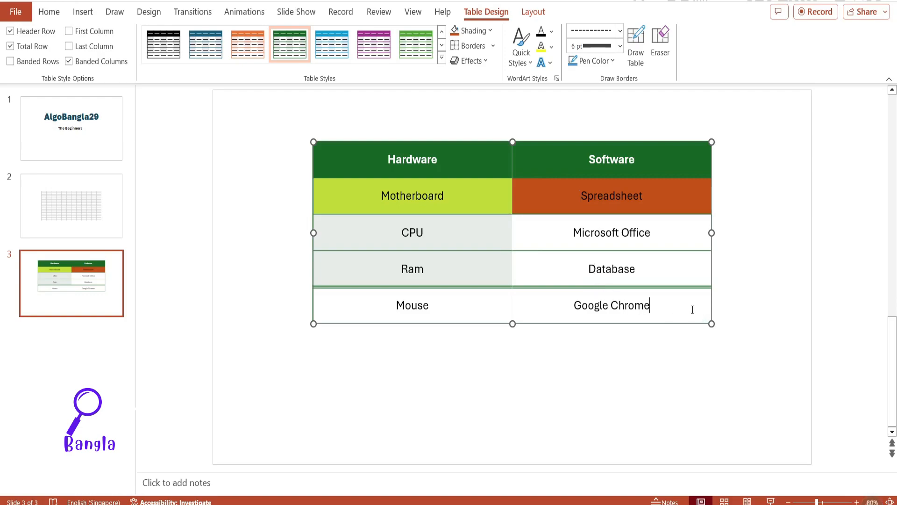
Step: Shade all table cells below the header row with the standard green colour
{"action": "left_click_drag", "start_coordinate": [693, 310], "coordinate": [477, 176]}
{"action": "left_click_drag", "start_coordinate": [337, 201], "coordinate": [306, 206]}
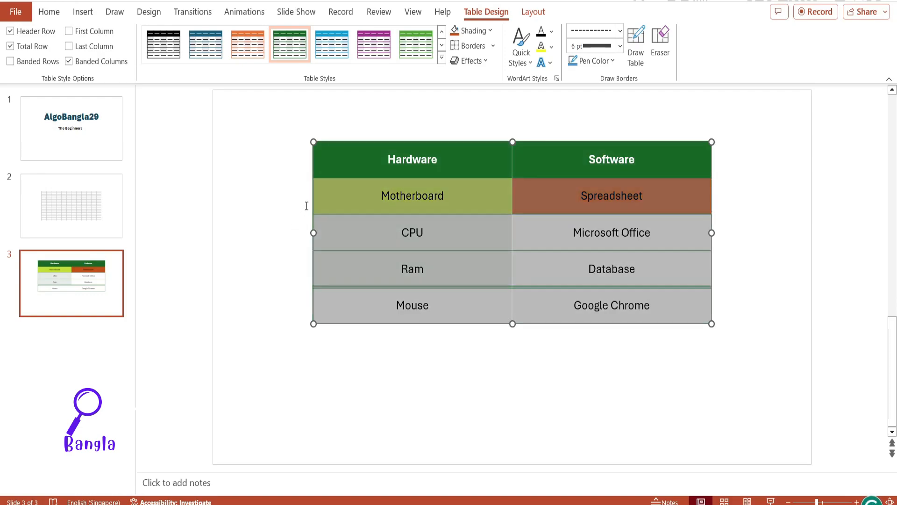
{"action": "left_click", "coordinate": [489, 31]}
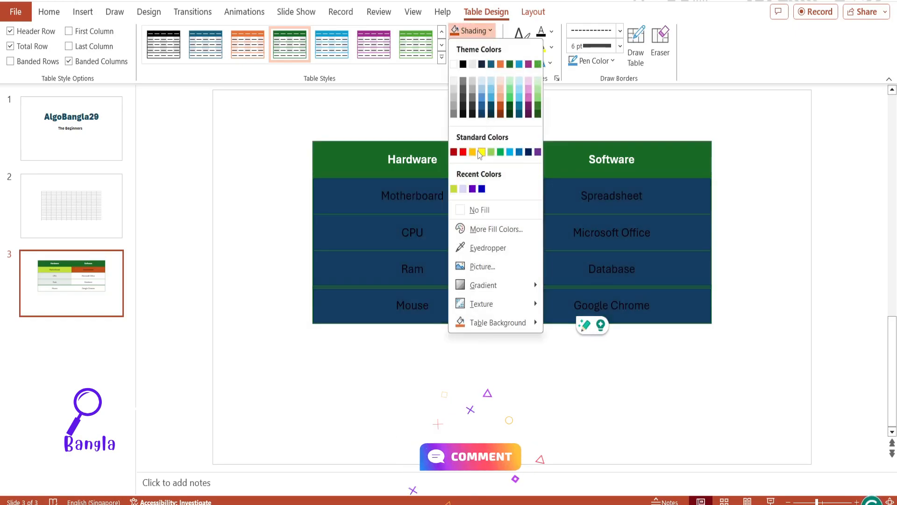
{"action": "left_click", "coordinate": [501, 152]}
{"action": "left_click", "coordinate": [482, 195]}
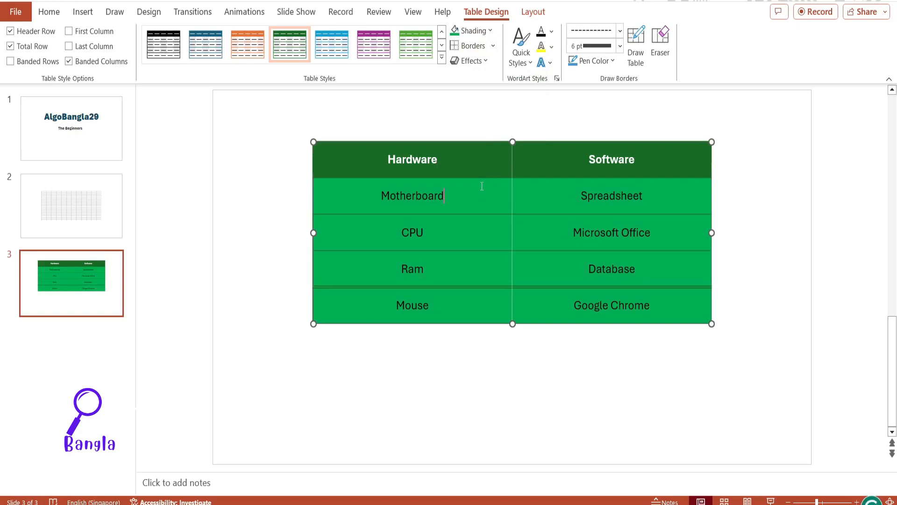
Step: Try diagonal down and diagonal up borders on the CPU cell and undo them
{"action": "left_click", "coordinate": [494, 49]}
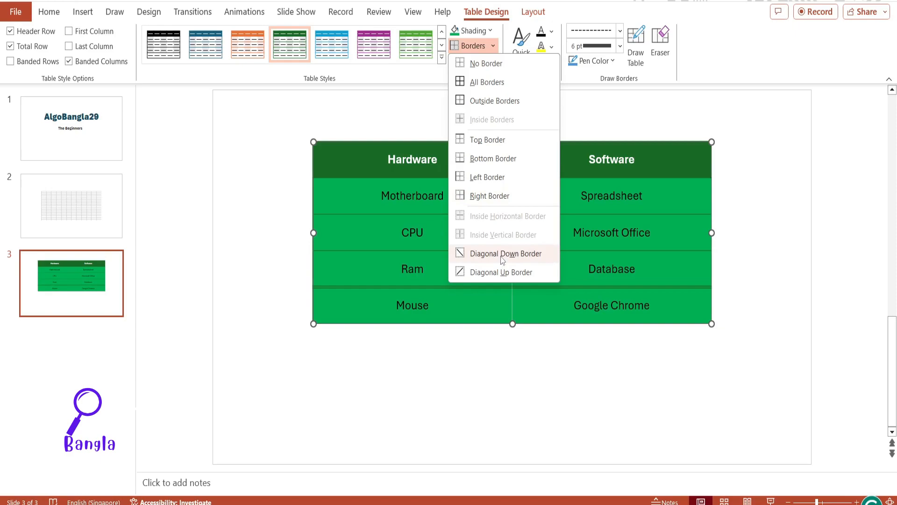
{"action": "left_click", "coordinate": [372, 229]}
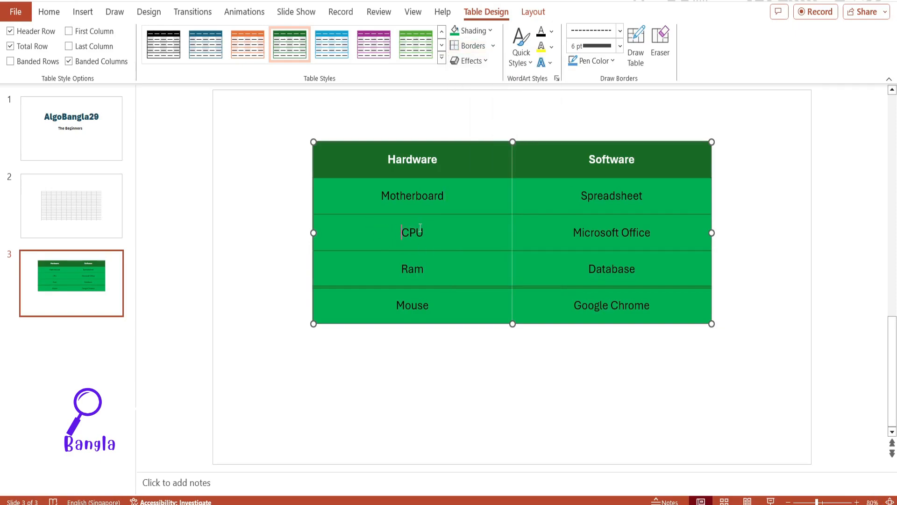
{"action": "left_click", "coordinate": [493, 45]}
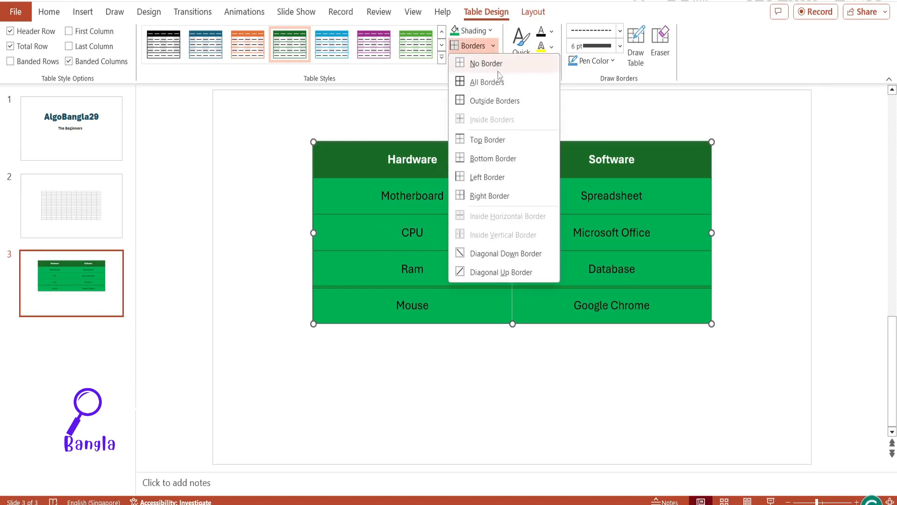
{"action": "left_click", "coordinate": [494, 255]}
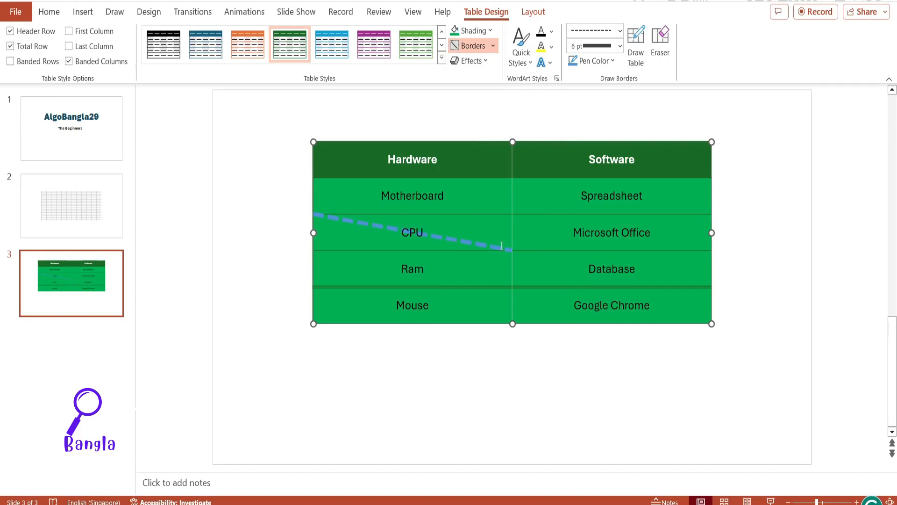
{"action": "left_click", "coordinate": [493, 46]}
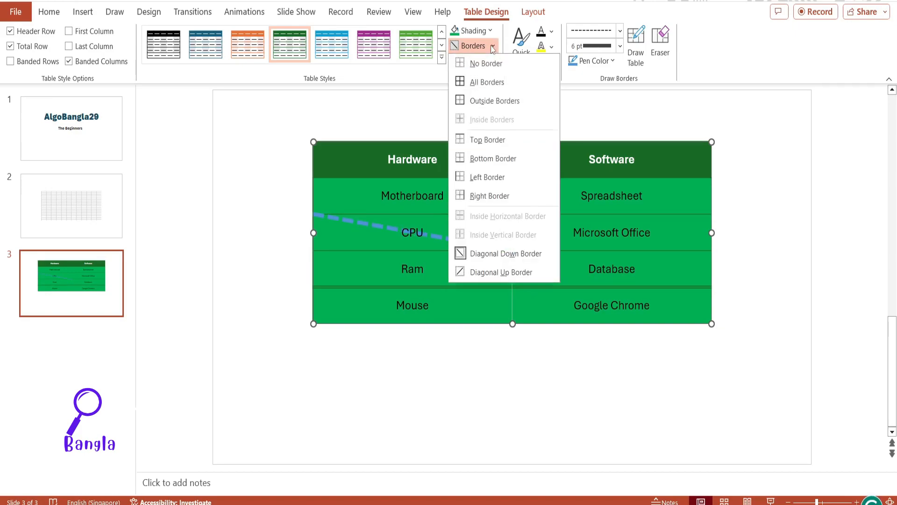
{"action": "left_click", "coordinate": [494, 273]}
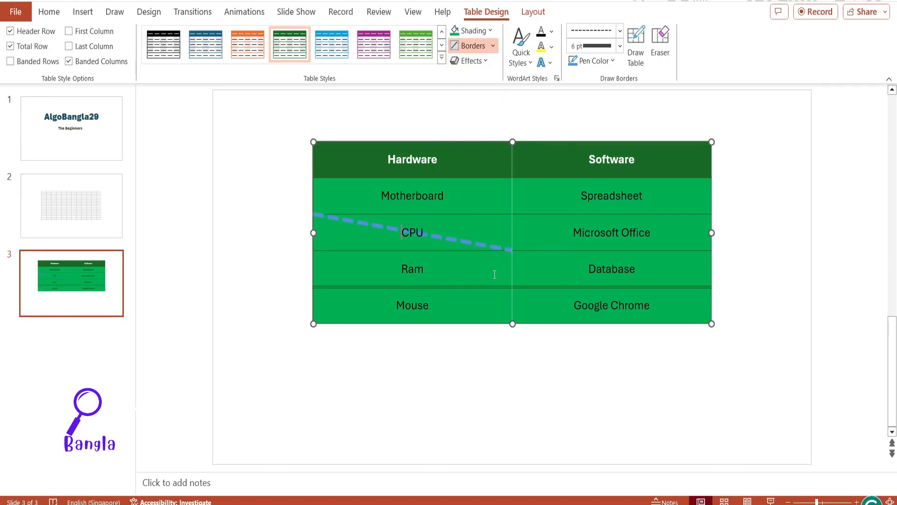
{"action": "key", "text": "ctrl+z"}
{"action": "key", "text": "ctrl+z"}
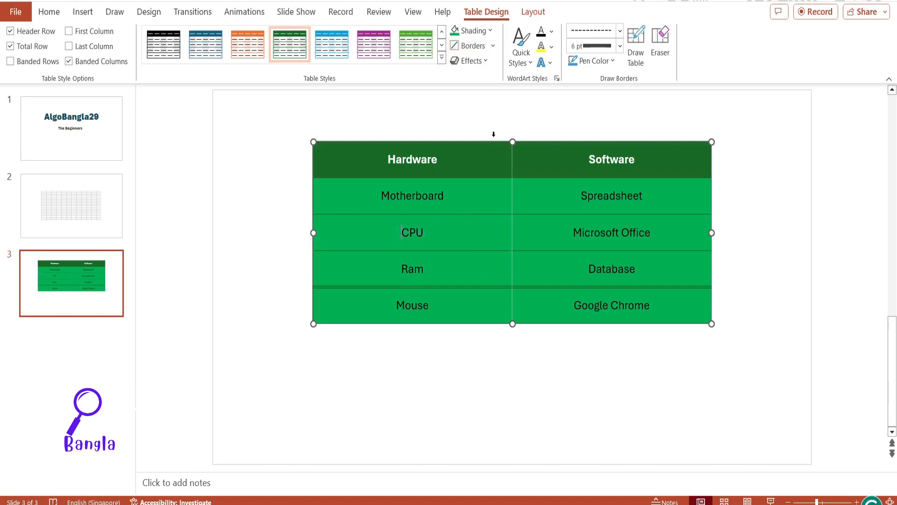
Step: Apply the second Cell Bevel preset in the first row to all cells below the header
{"action": "left_click", "coordinate": [487, 62]}
{"action": "mouse_move", "coordinate": [499, 88]}
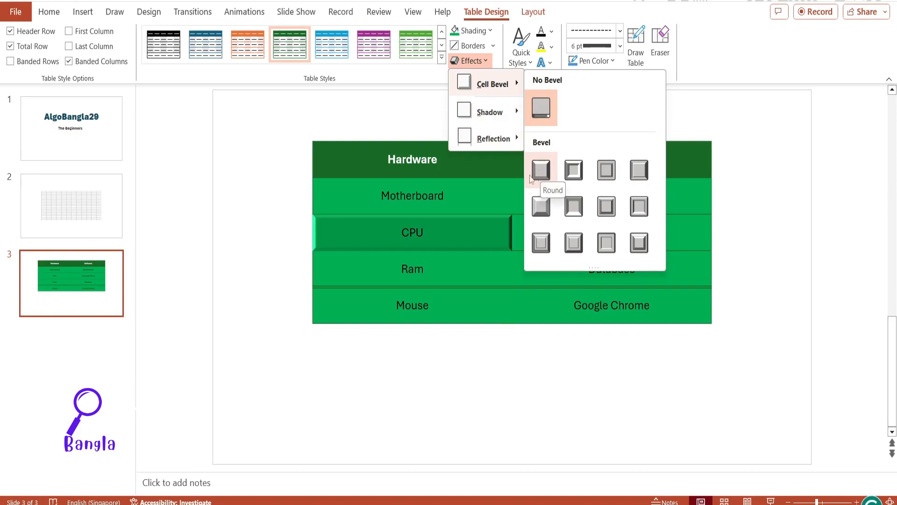
{"action": "left_click", "coordinate": [301, 200]}
{"action": "left_click_drag", "start_coordinate": [654, 311], "coordinate": [379, 196]}
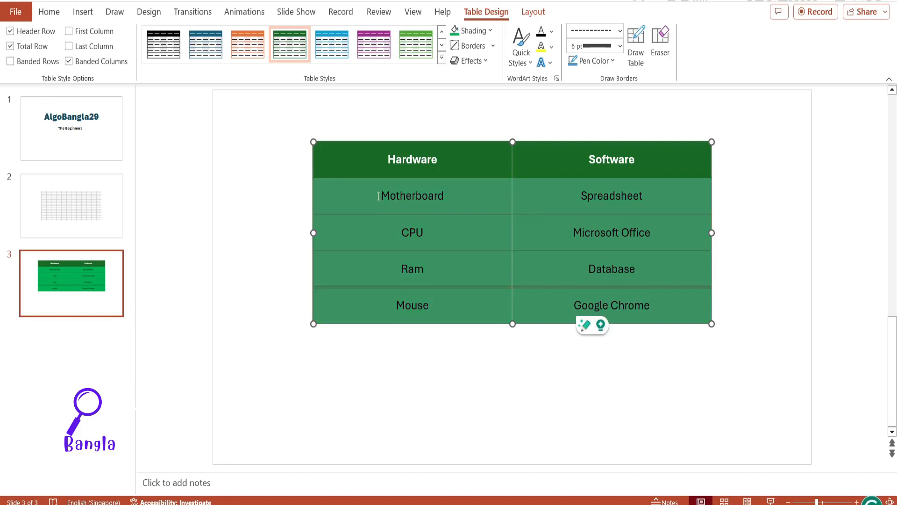
{"action": "left_click", "coordinate": [486, 63]}
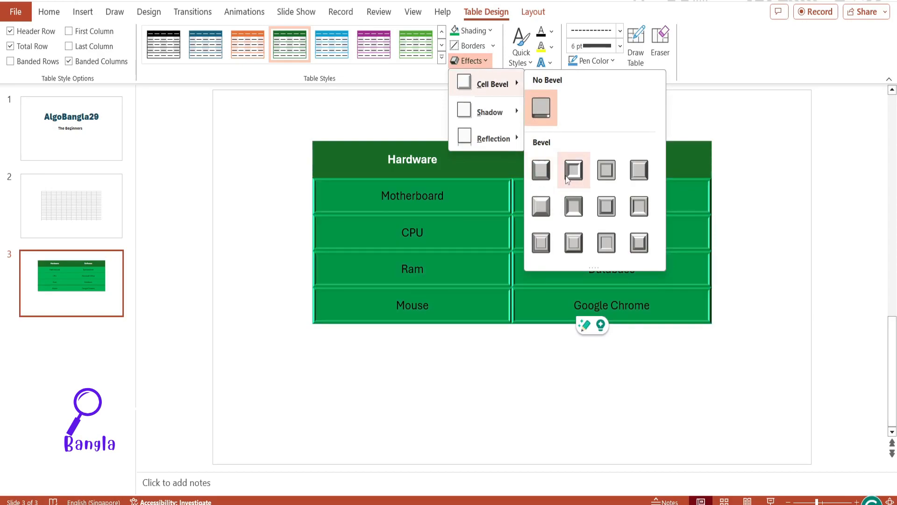
{"action": "left_click", "coordinate": [566, 176]}
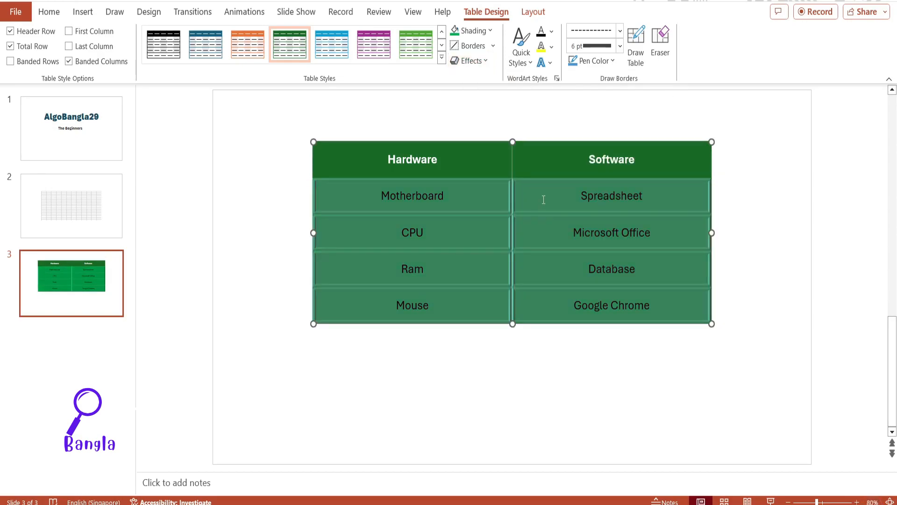
{"action": "left_click", "coordinate": [536, 184]}
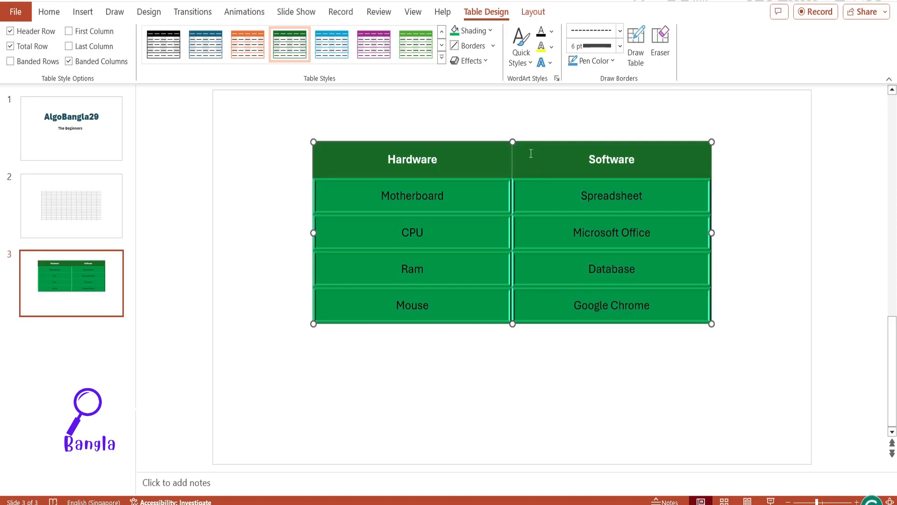
Step: Preview the shadow and reflection effects for the table and keep it at No Reflection
{"action": "left_click", "coordinate": [469, 61]}
{"action": "mouse_move", "coordinate": [517, 117]}
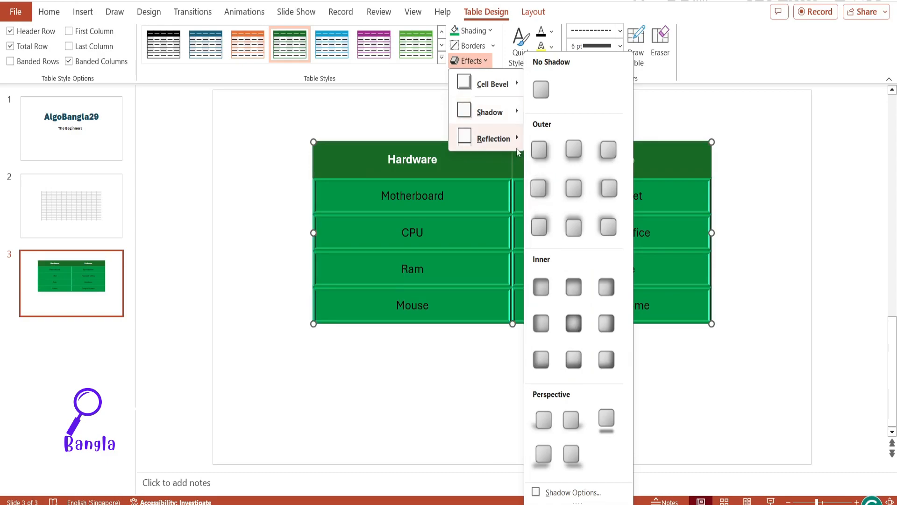
{"action": "mouse_move", "coordinate": [509, 143]}
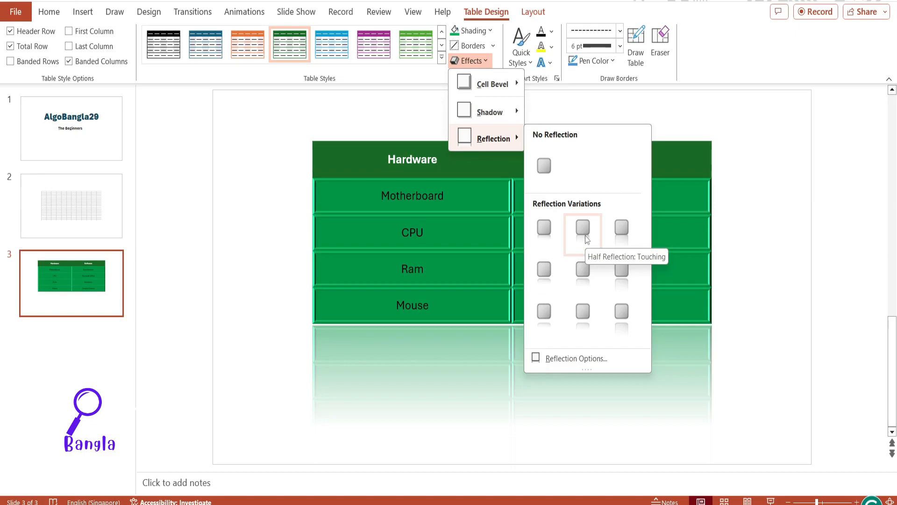
{"action": "left_click", "coordinate": [544, 166]}
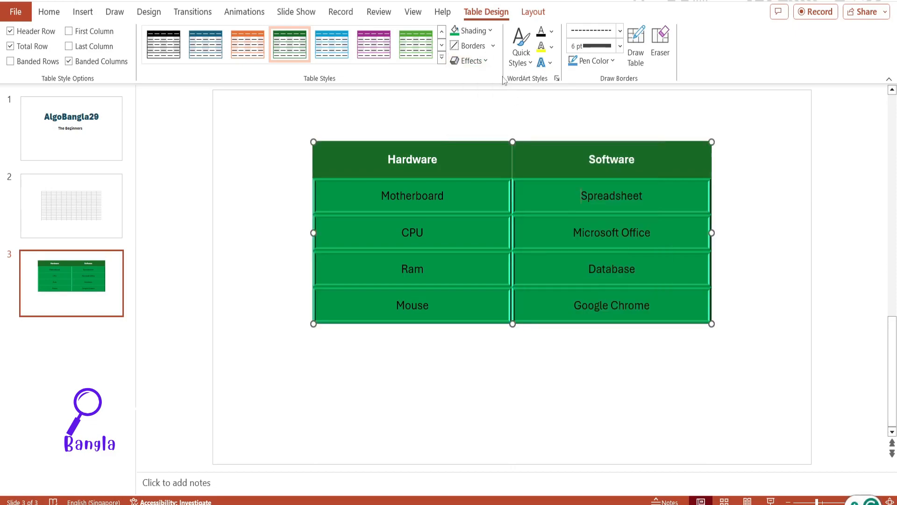
Step: Try the green patterned WordArt quick style on the word Motherboard in the table
{"action": "left_click", "coordinate": [531, 67]}
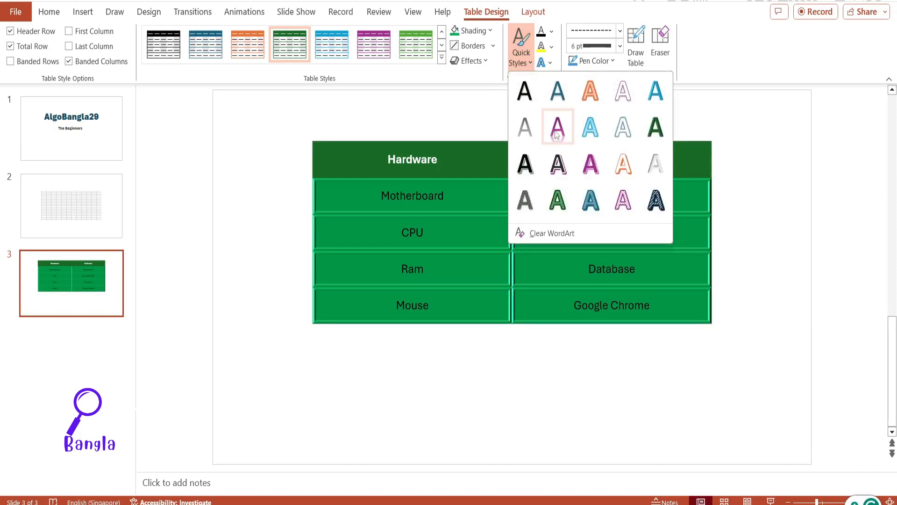
{"action": "left_click", "coordinate": [451, 192]}
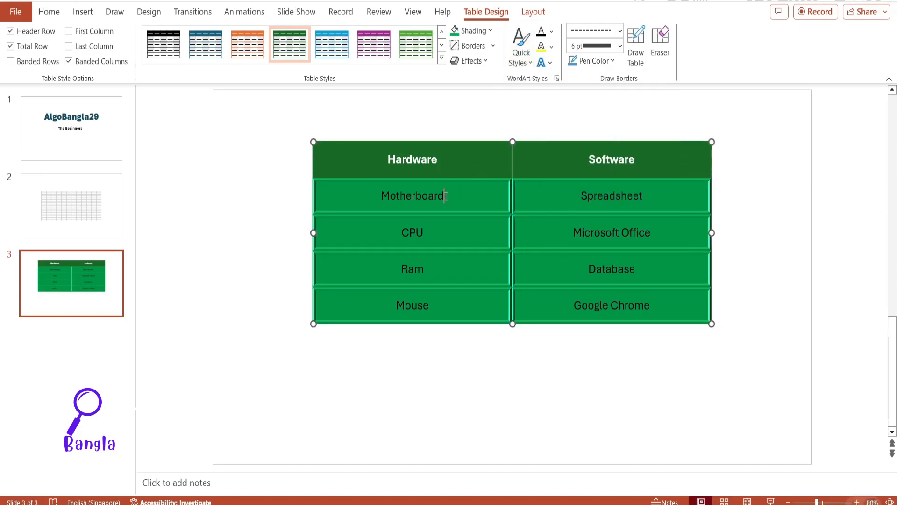
{"action": "left_click", "coordinate": [531, 66]}
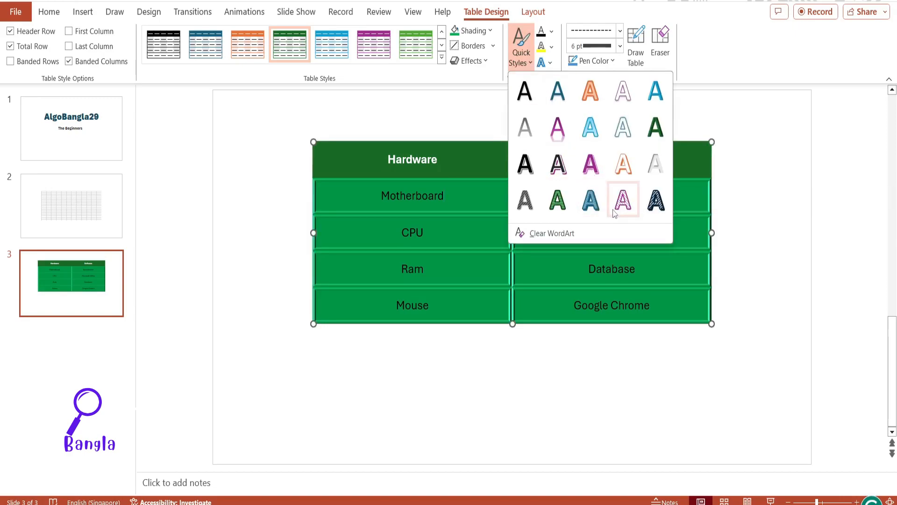
{"action": "left_click", "coordinate": [458, 193]}
{"action": "left_click_drag", "start_coordinate": [445, 195], "coordinate": [390, 193]}
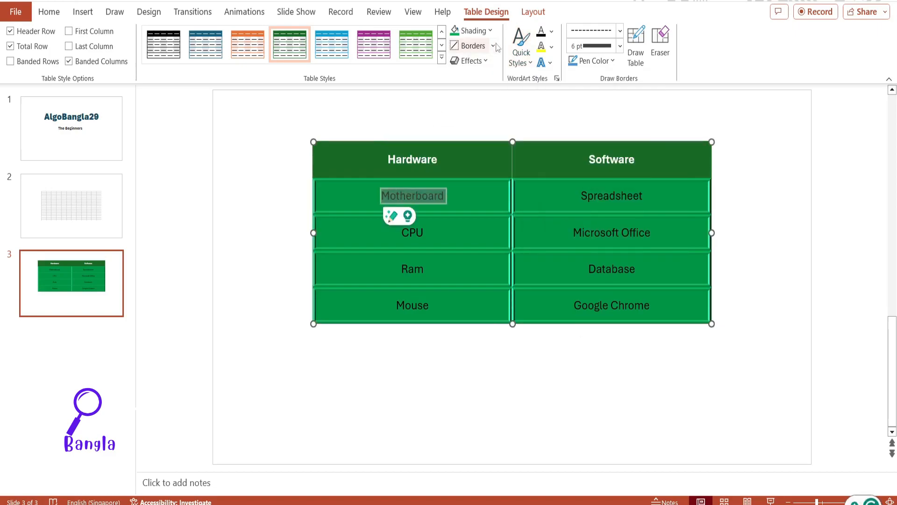
{"action": "left_click", "coordinate": [521, 51]}
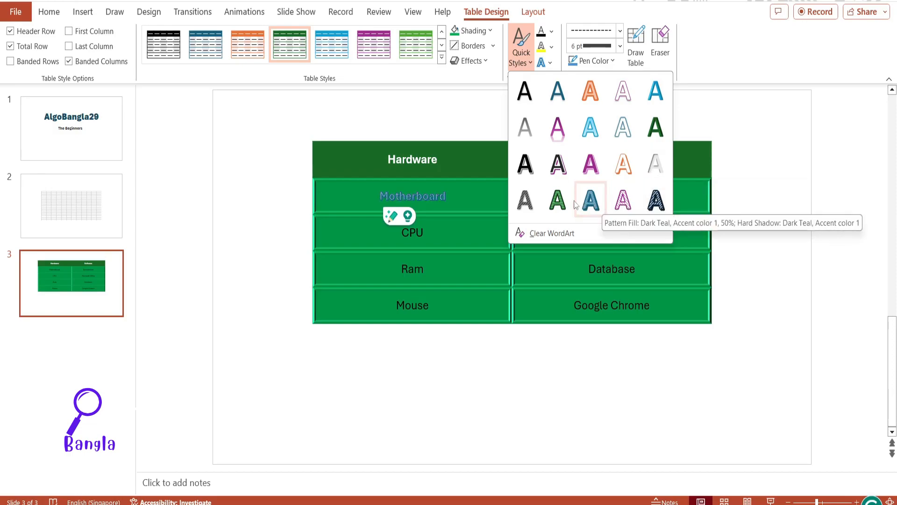
{"action": "left_click", "coordinate": [559, 204]}
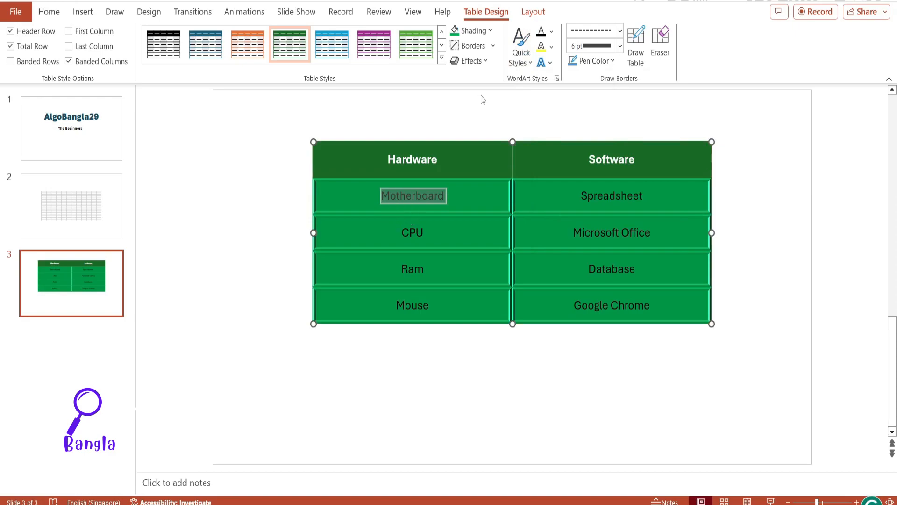
{"action": "left_click", "coordinate": [480, 192]}
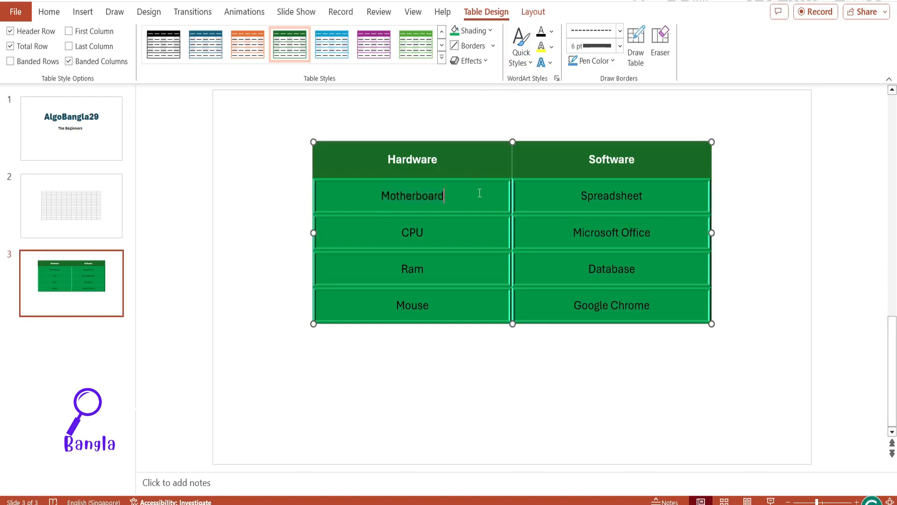
Step: Browse the text fill colours for the word Motherboard and apply a Dash Dot text outline to it
{"action": "double_click", "coordinate": [404, 196]}
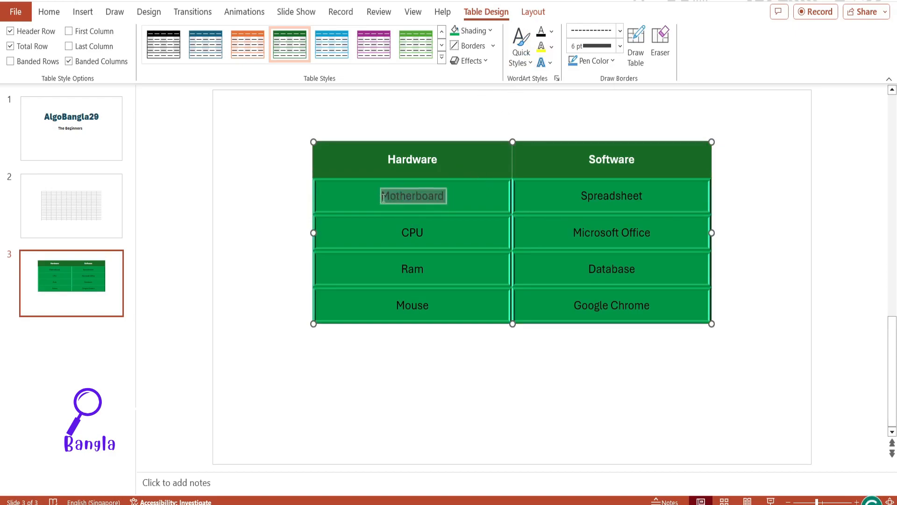
{"action": "left_click", "coordinate": [553, 32]}
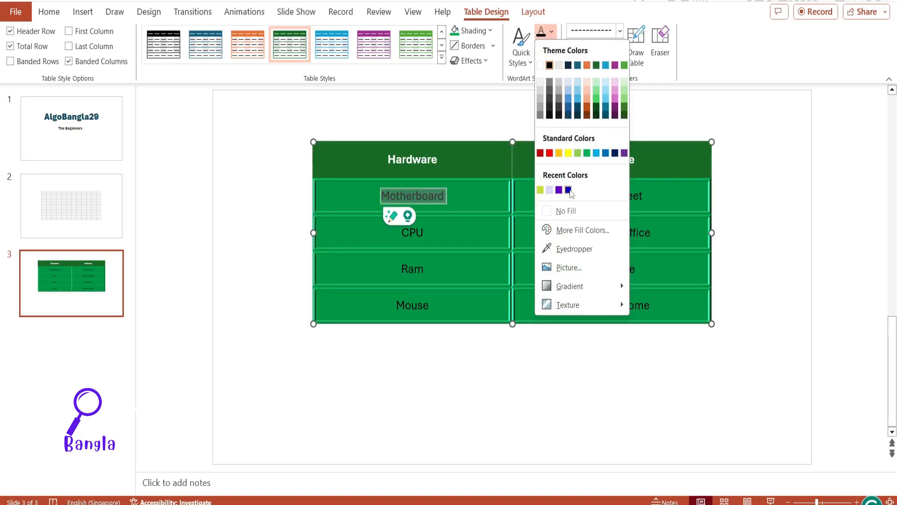
{"action": "left_click", "coordinate": [556, 101]}
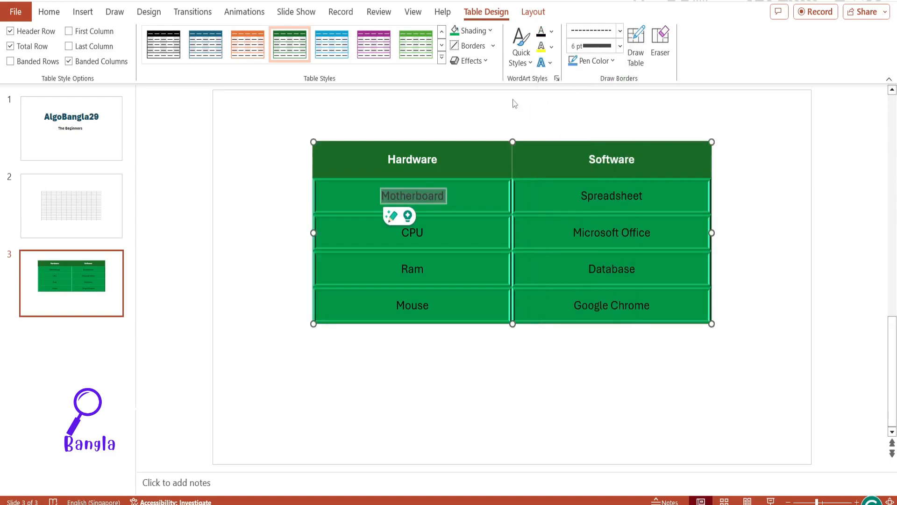
{"action": "left_click", "coordinate": [552, 47]}
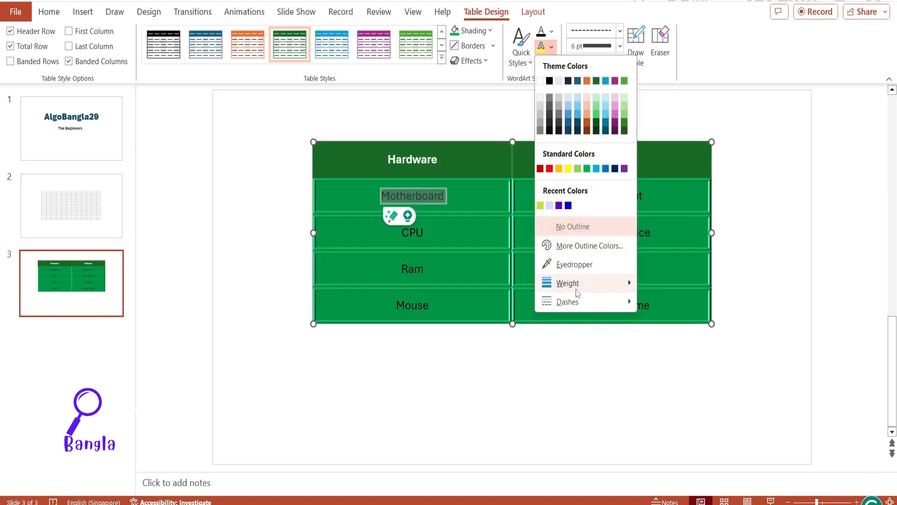
{"action": "mouse_move", "coordinate": [599, 283]}
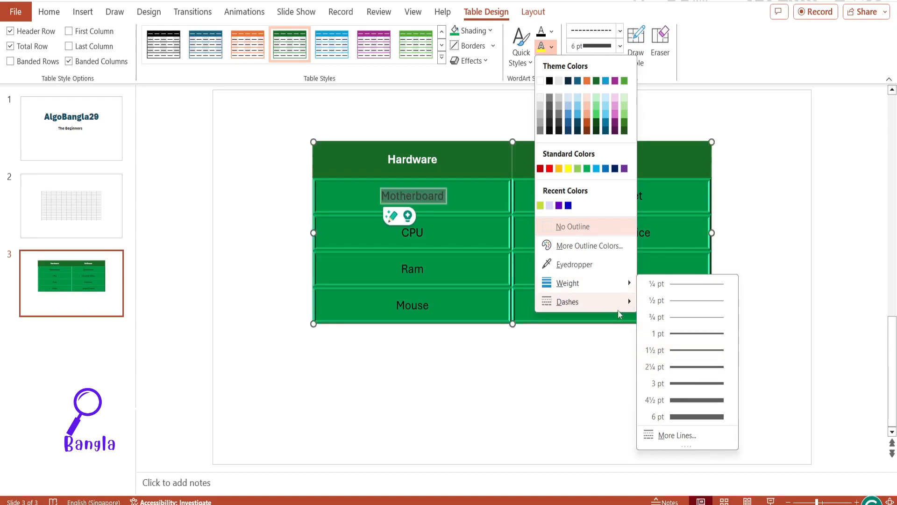
{"action": "mouse_move", "coordinate": [618, 303]}
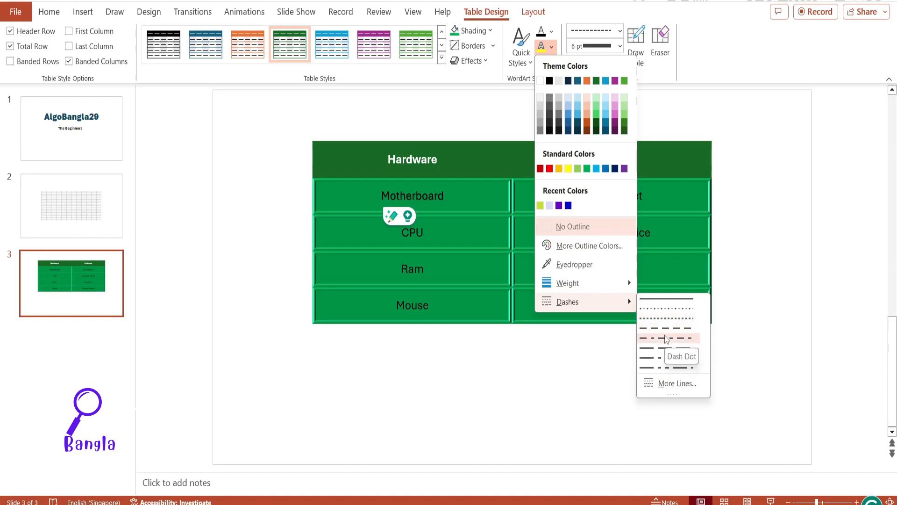
{"action": "left_click", "coordinate": [667, 338]}
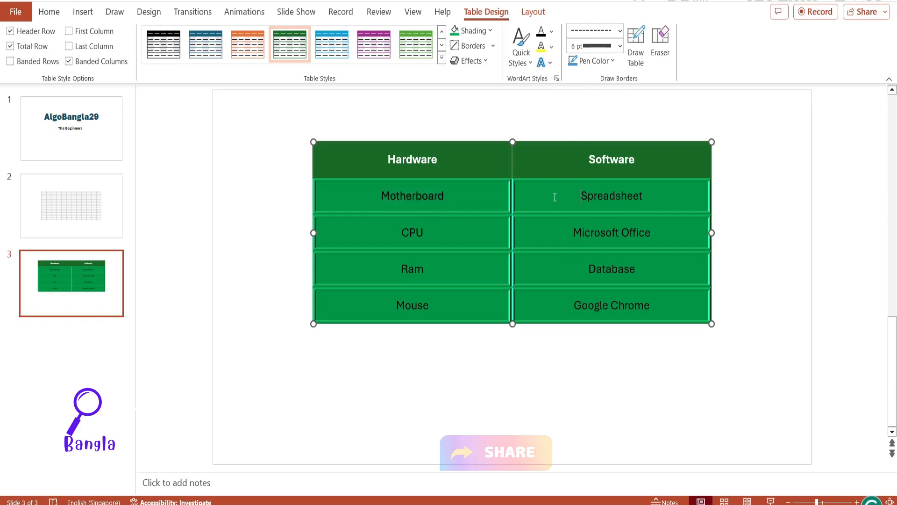
Step: Set the pen style to a solid line and draw it along the top edge of the Motherboard row
{"action": "left_click", "coordinate": [620, 31]}
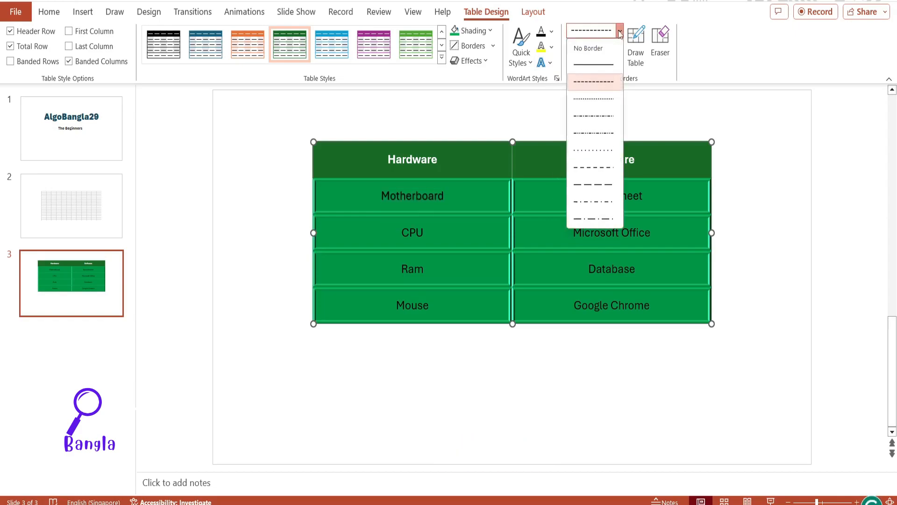
{"action": "left_click", "coordinate": [598, 66]}
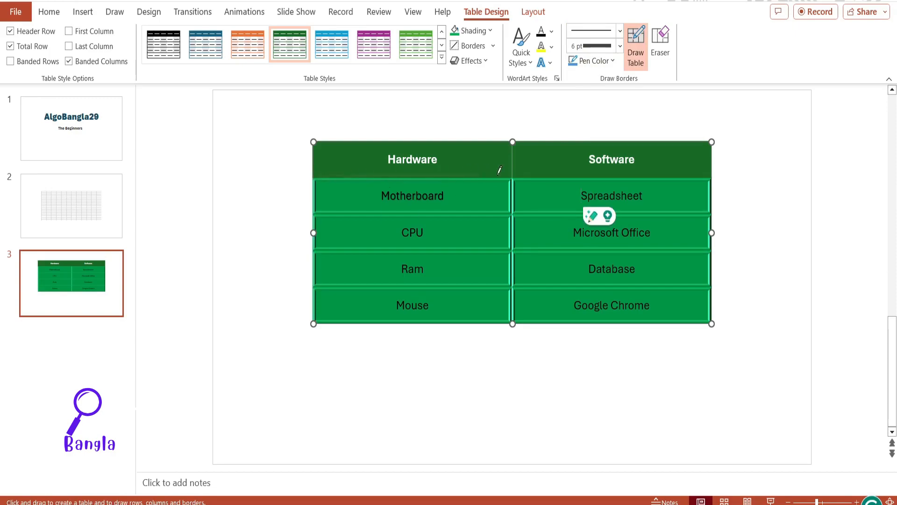
{"action": "left_click_drag", "start_coordinate": [710, 181], "coordinate": [710, 181]}
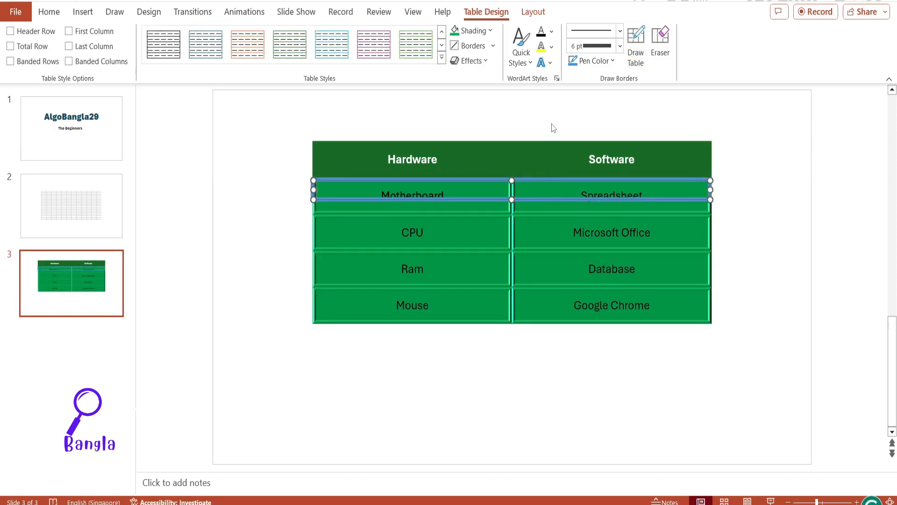
Step: Set the pen colour to black and draw along the top edge of the Ram row
{"action": "left_click", "coordinate": [613, 61]}
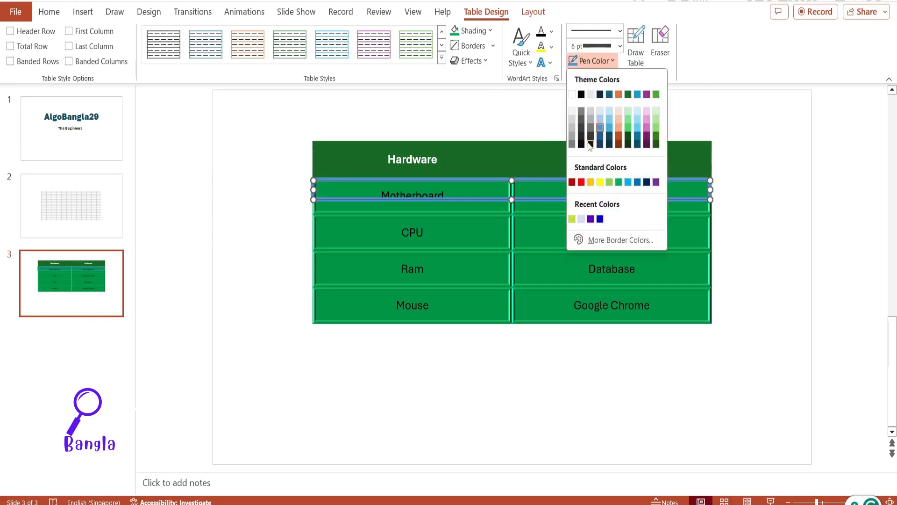
{"action": "left_click", "coordinate": [582, 95]}
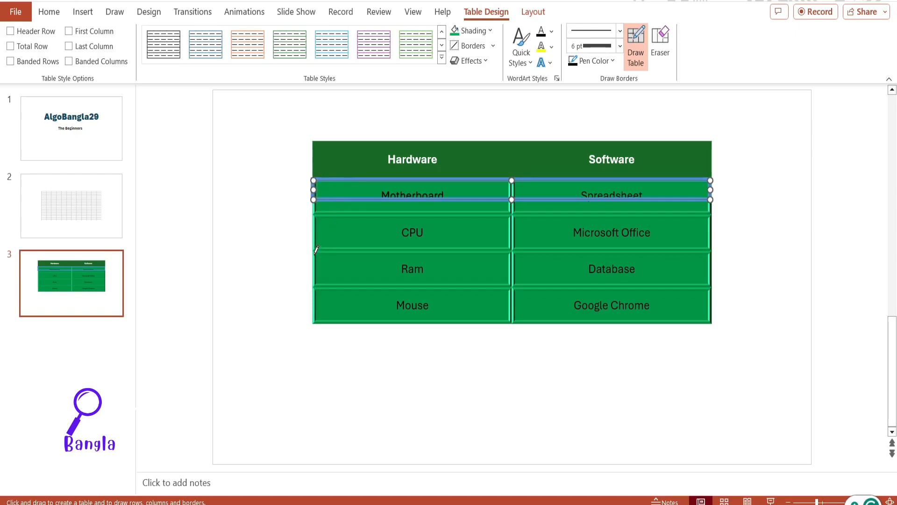
{"action": "left_click", "coordinate": [715, 248]}
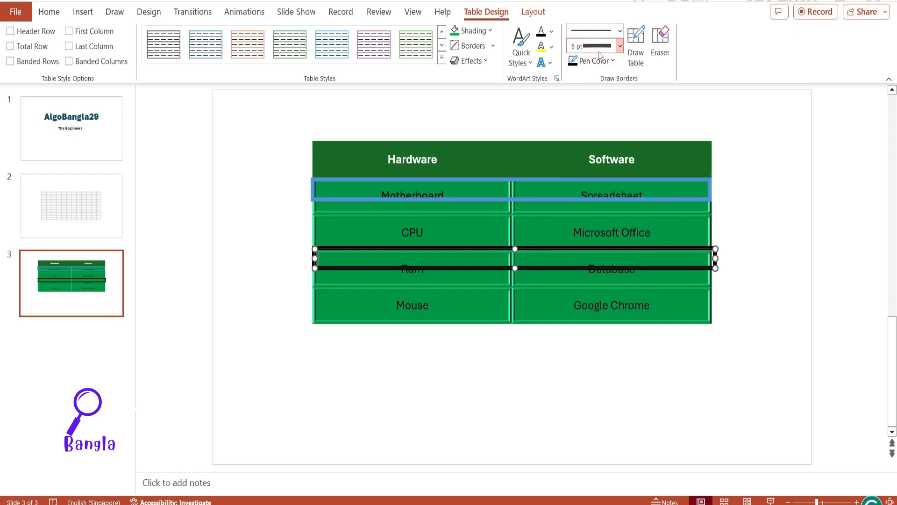
Step: Set the pen weight to 2¼ pt and draw along the top edge of the Mouse row
{"action": "left_click", "coordinate": [621, 45]}
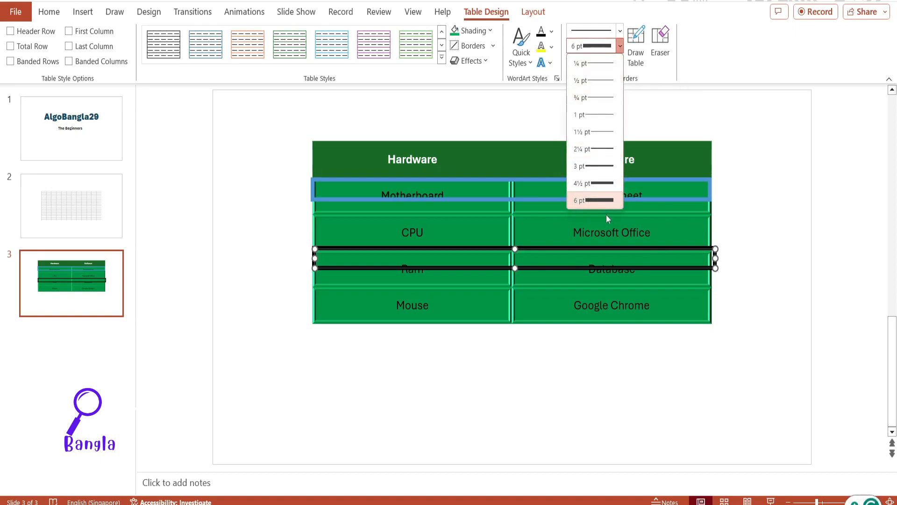
{"action": "left_click", "coordinate": [599, 150]}
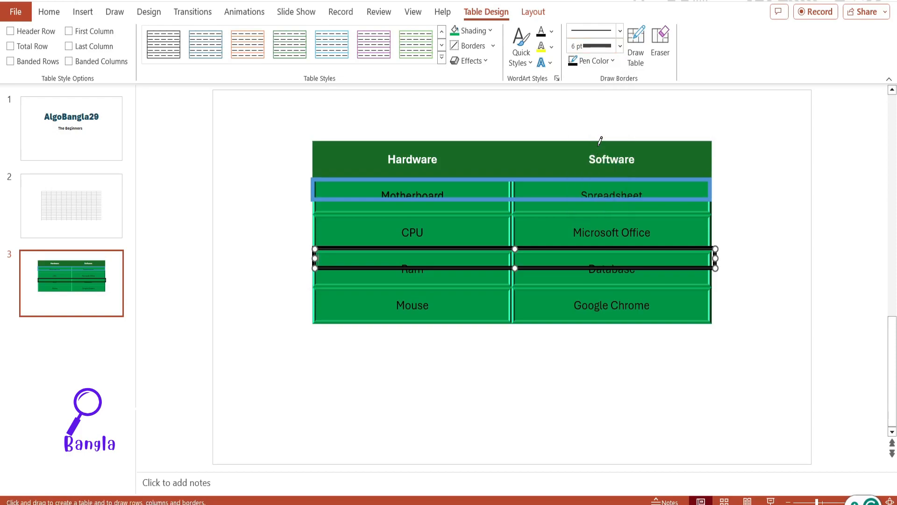
{"action": "left_click_drag", "start_coordinate": [326, 285], "coordinate": [710, 288]}
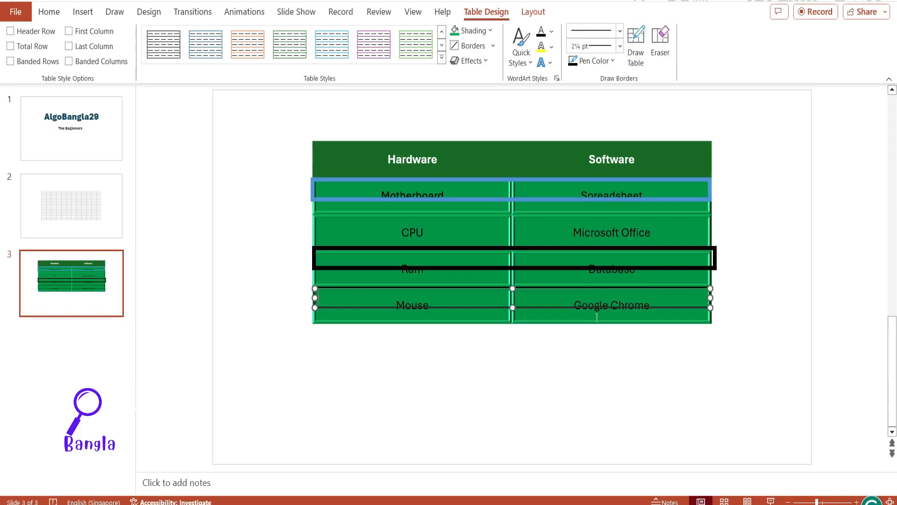
{"action": "left_click", "coordinate": [600, 336]}
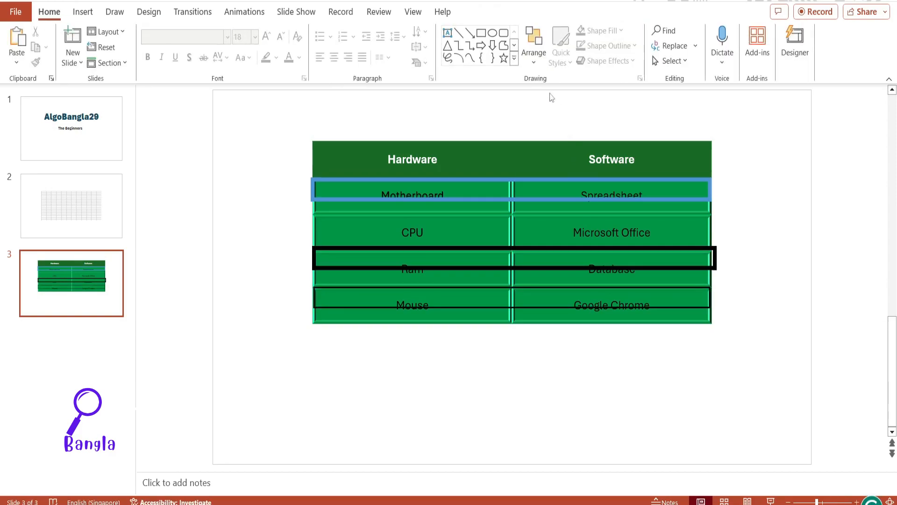
Step: Draw a wide one-cell table in the empty area below the Hardware/Software table
{"action": "left_click", "coordinate": [500, 215]}
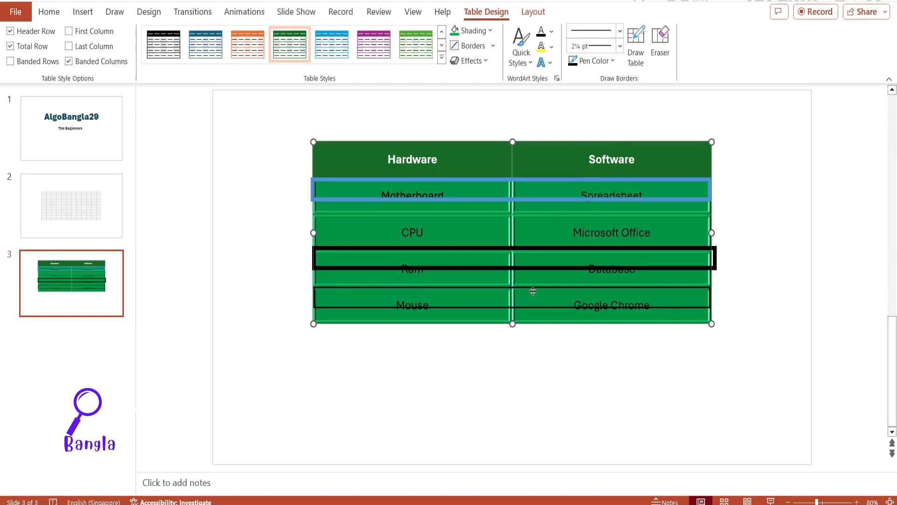
{"action": "left_click", "coordinate": [635, 53]}
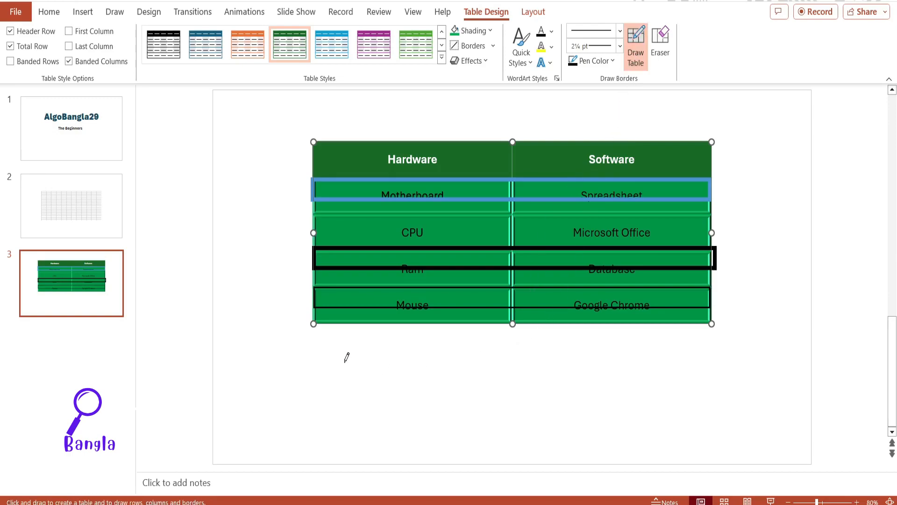
{"action": "mouse_move", "coordinate": [318, 357]}
{"action": "left_mouse_down"}
{"action": "mouse_move", "coordinate": [606, 357]}
{"action": "mouse_move", "coordinate": [764, 396]}
{"action": "mouse_move", "coordinate": [768, 419]}
{"action": "left_mouse_up"}
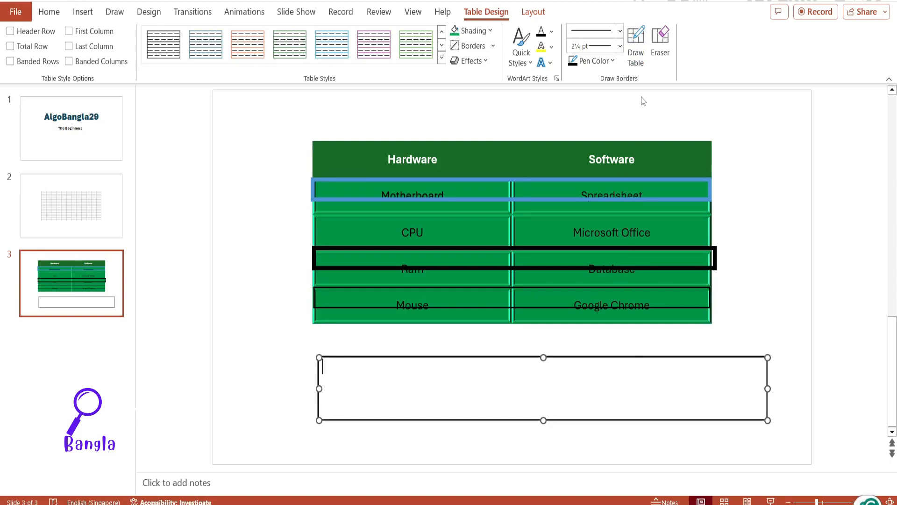
Step: Erase the top and bottom borders of the box drawn over the Ram row and the top border of the Mouse row's box
{"action": "left_click", "coordinate": [666, 48]}
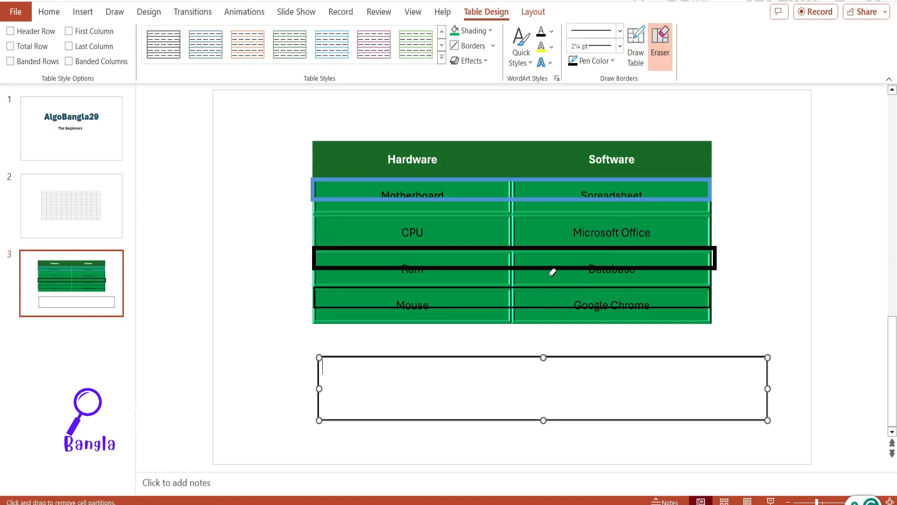
{"action": "left_click", "coordinate": [536, 258]}
{"action": "left_click", "coordinate": [556, 395]}
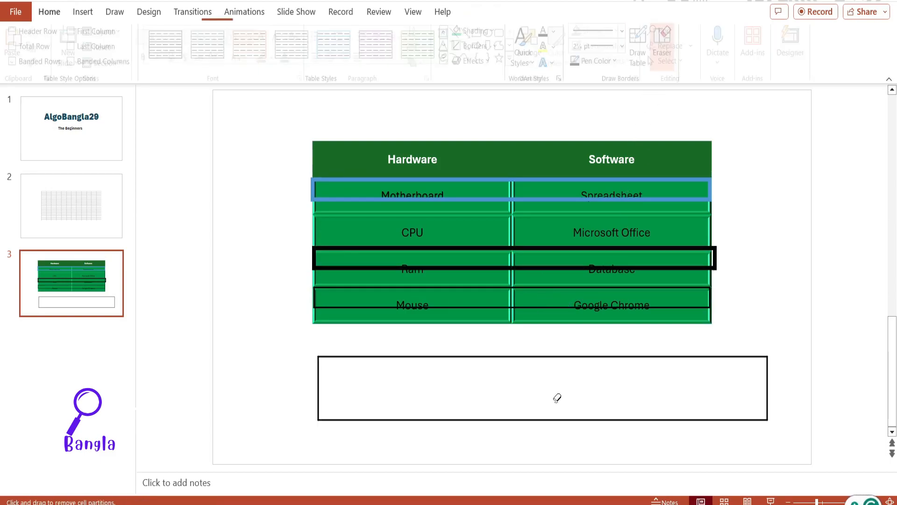
{"action": "left_click", "coordinate": [448, 275]}
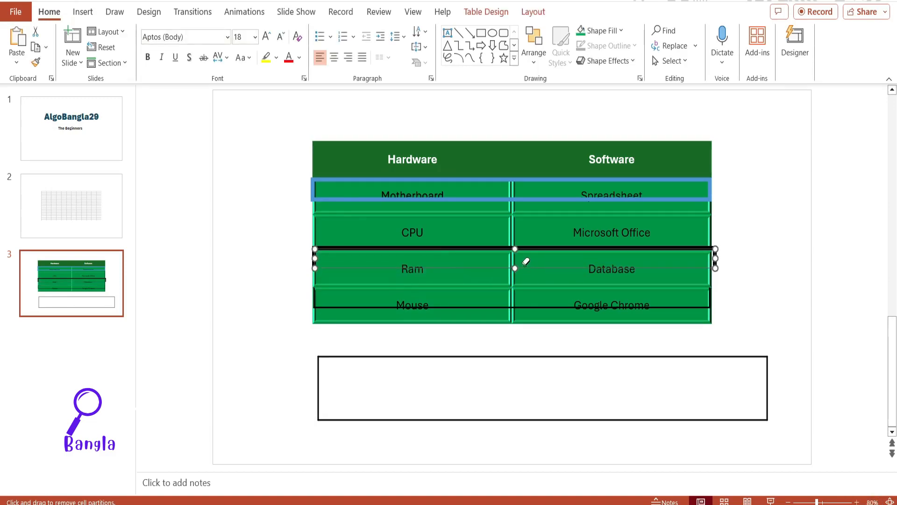
{"action": "left_click", "coordinate": [518, 246]}
{"action": "left_click", "coordinate": [527, 249]}
{"action": "left_click", "coordinate": [531, 239]}
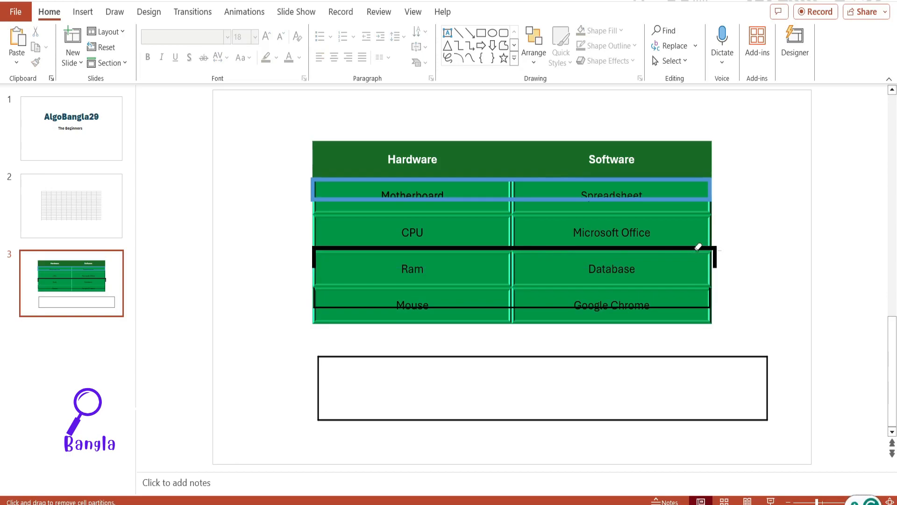
{"action": "left_click", "coordinate": [545, 246]}
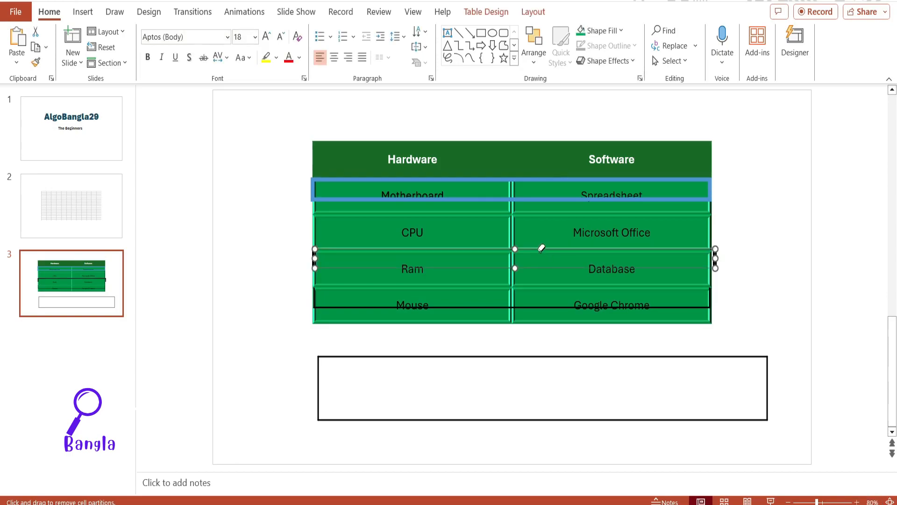
{"action": "left_click", "coordinate": [328, 289]}
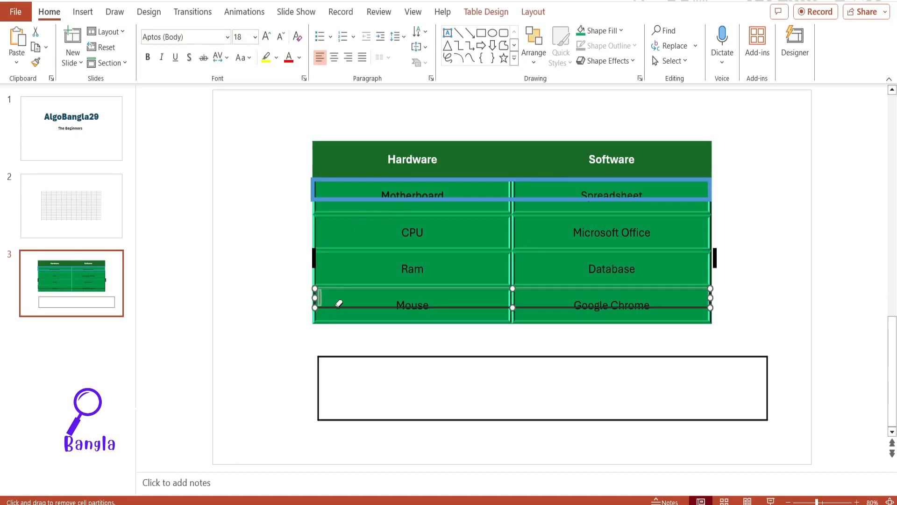
Step: Erase all four borders of the one-cell table below the Hardware/Software table
{"action": "left_click", "coordinate": [350, 366]}
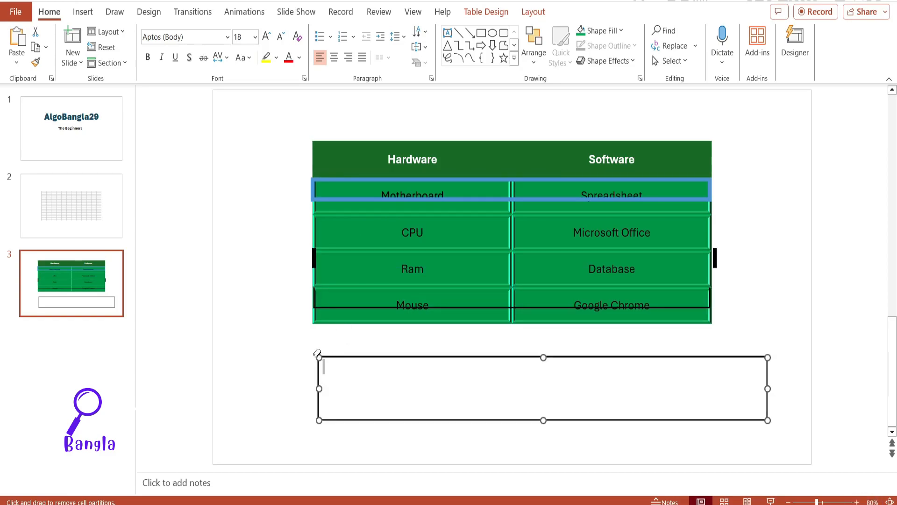
{"action": "left_click", "coordinate": [367, 419]}
{"action": "left_click", "coordinate": [319, 384]}
{"action": "left_click", "coordinate": [360, 357]}
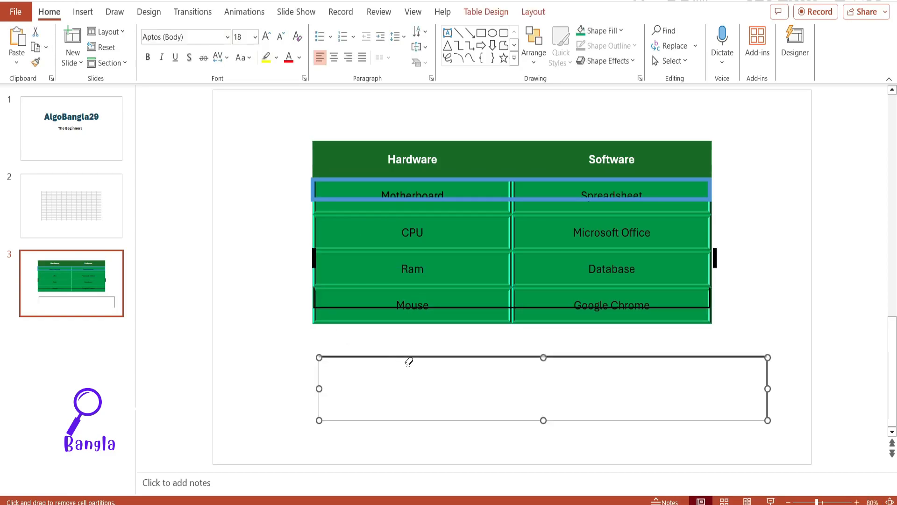
{"action": "left_click", "coordinate": [773, 376]}
{"action": "left_click", "coordinate": [758, 365]}
{"action": "left_click", "coordinate": [766, 372]}
{"action": "left_click", "coordinate": [751, 332]}
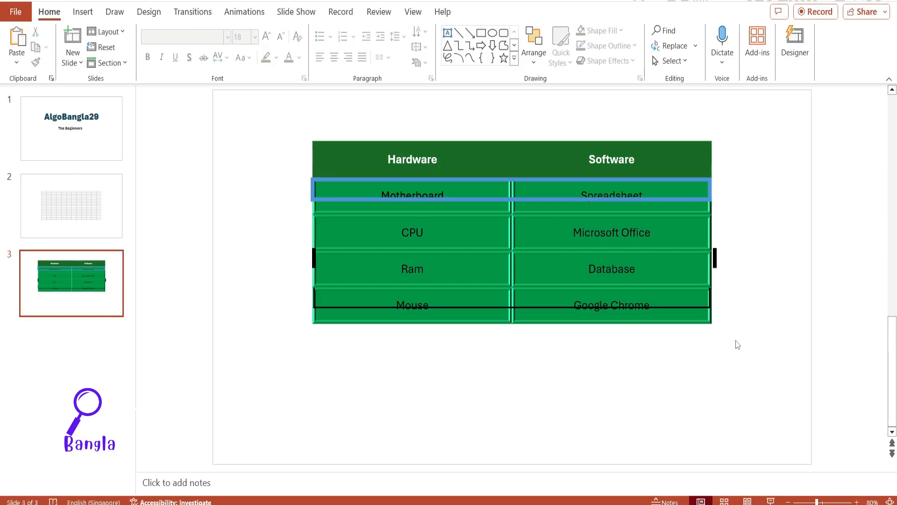
Step: Select the table over the Ram row and show the table layout tools
{"action": "left_click", "coordinate": [577, 266]}
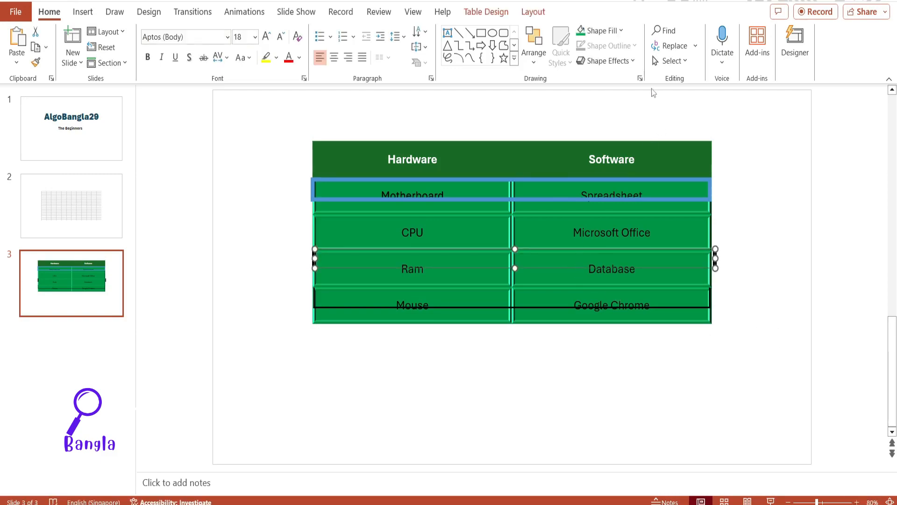
{"action": "left_click", "coordinate": [486, 12]}
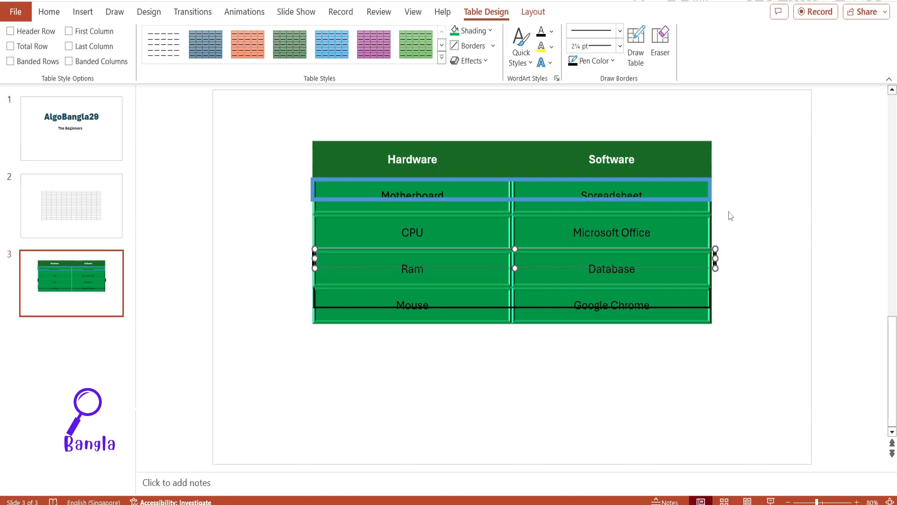
{"action": "left_click", "coordinate": [533, 12]}
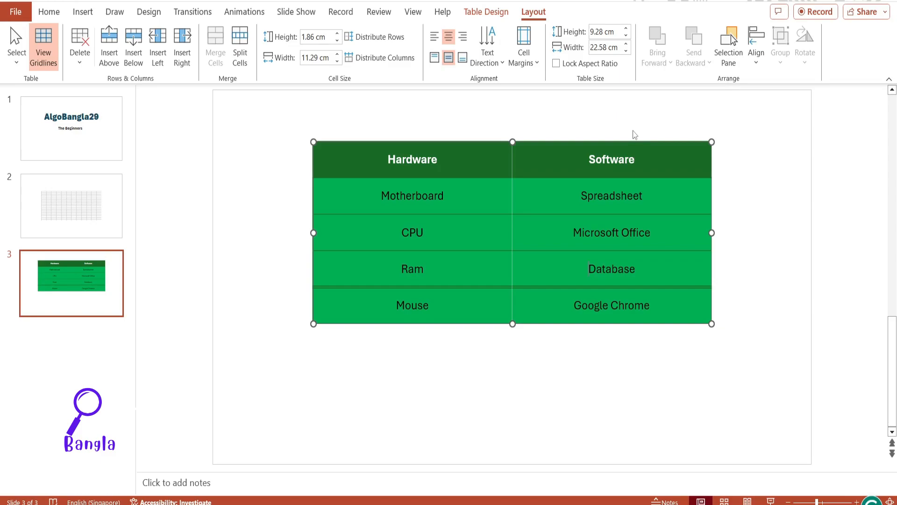
Step: Delete the Mouse / Google Chrome row from the table
{"action": "left_click", "coordinate": [79, 64]}
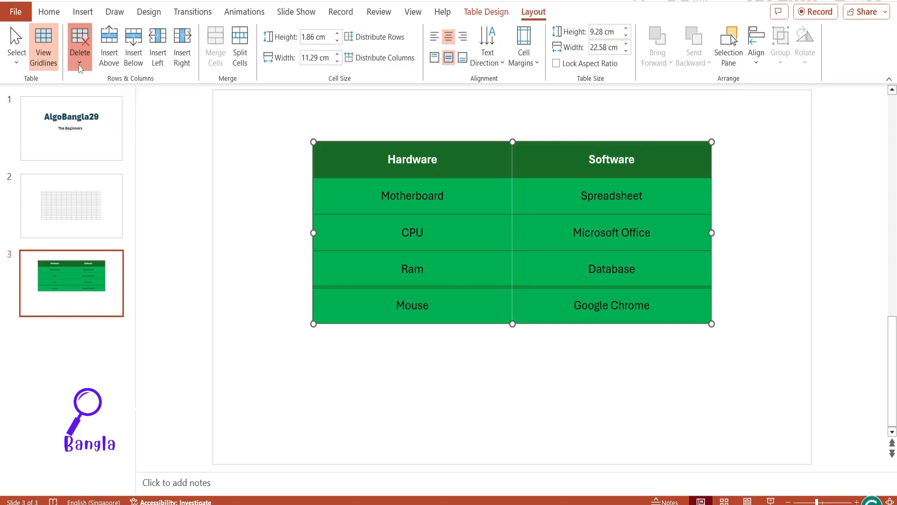
{"action": "left_click", "coordinate": [438, 306]}
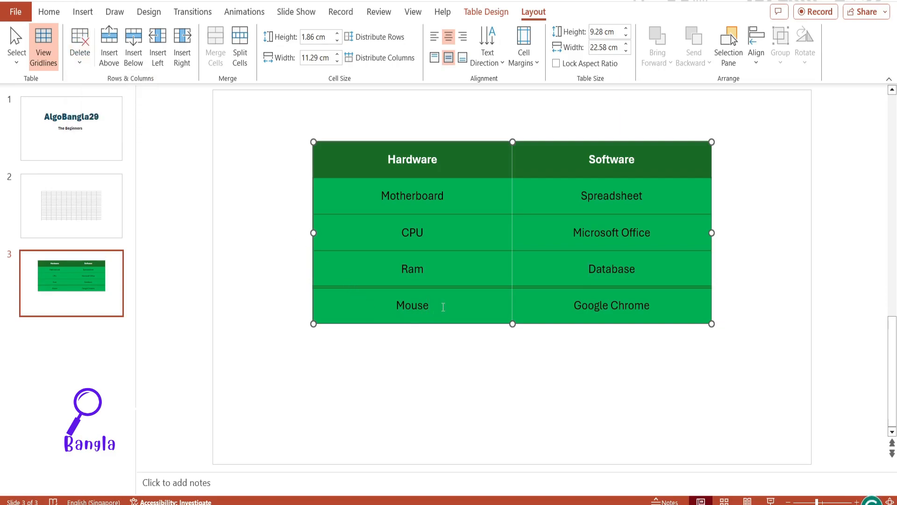
{"action": "left_click", "coordinate": [79, 66]}
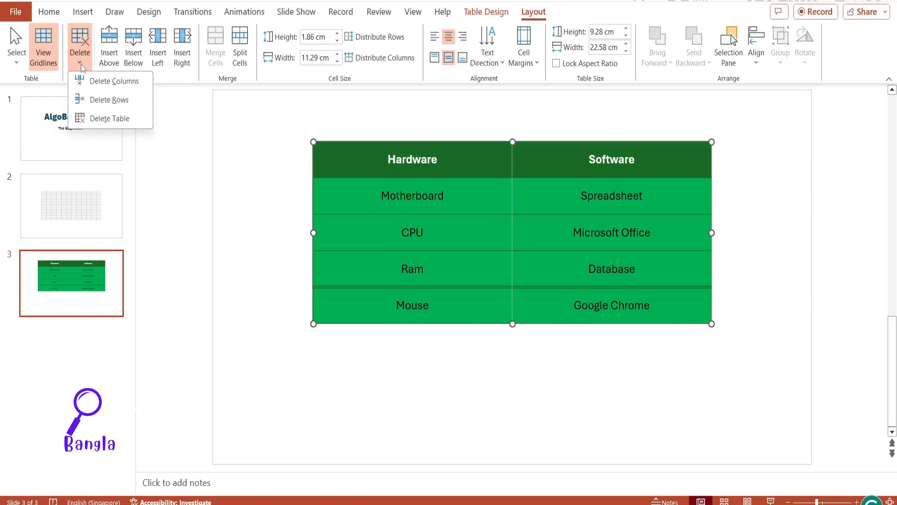
{"action": "left_click", "coordinate": [109, 100]}
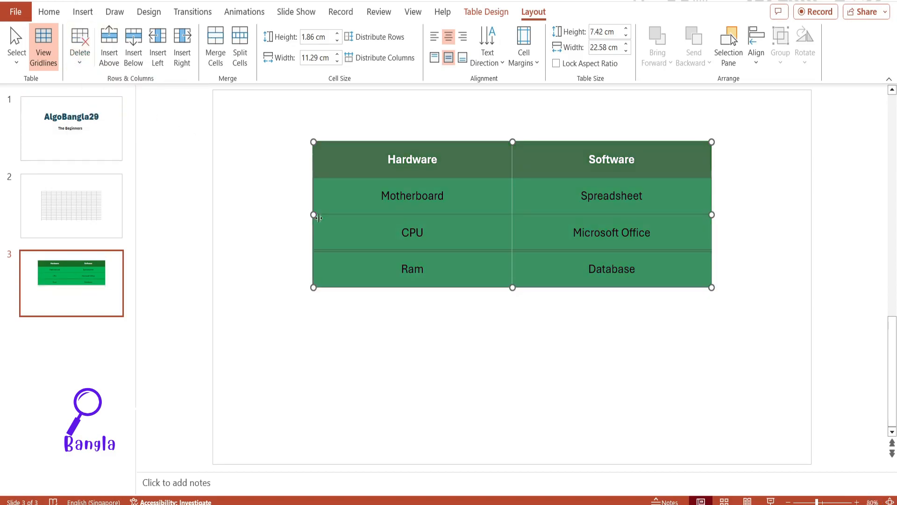
Step: Delete the Hardware column from the table
{"action": "left_click", "coordinate": [446, 270]}
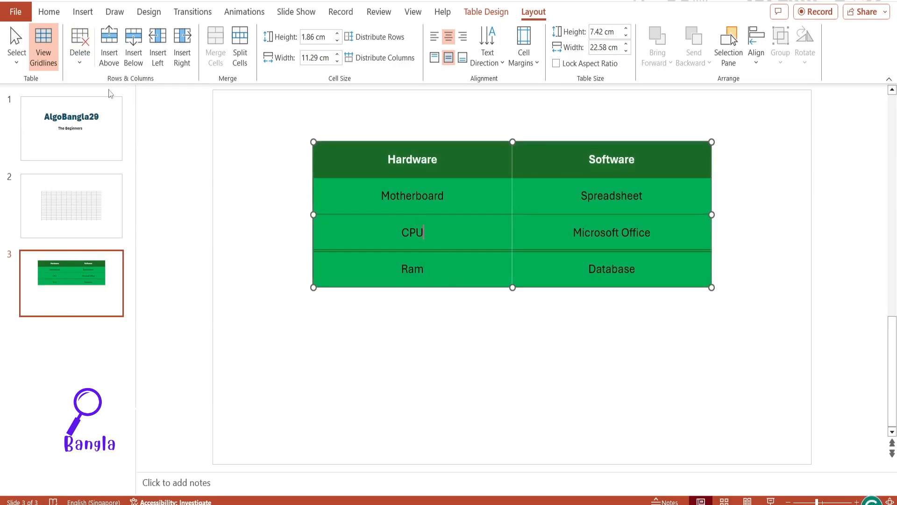
{"action": "left_click", "coordinate": [79, 65]}
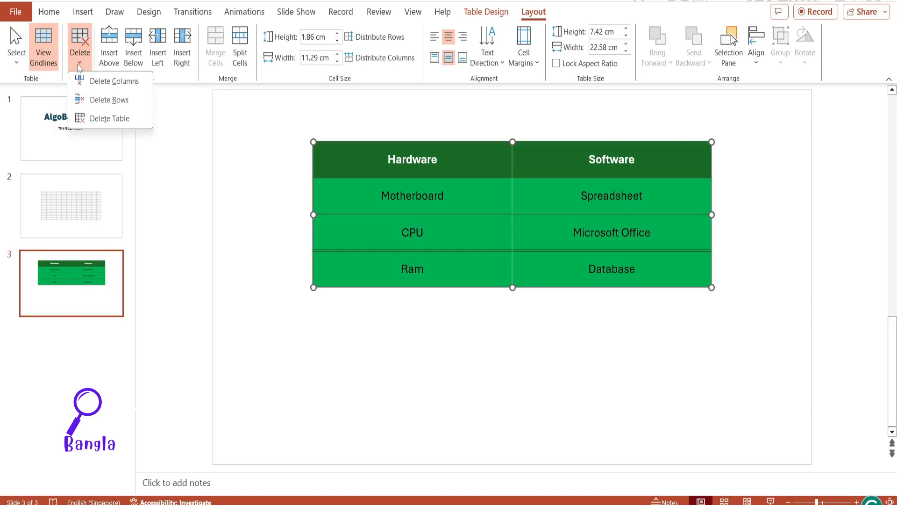
{"action": "left_click", "coordinate": [105, 85]}
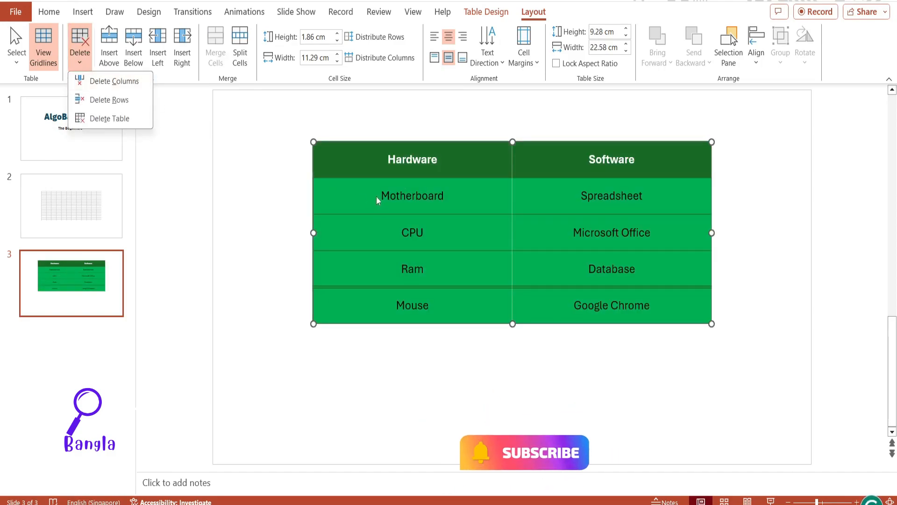
Step: Delete the whole Hardware/Software table and undo the deletion
{"action": "left_click", "coordinate": [113, 120]}
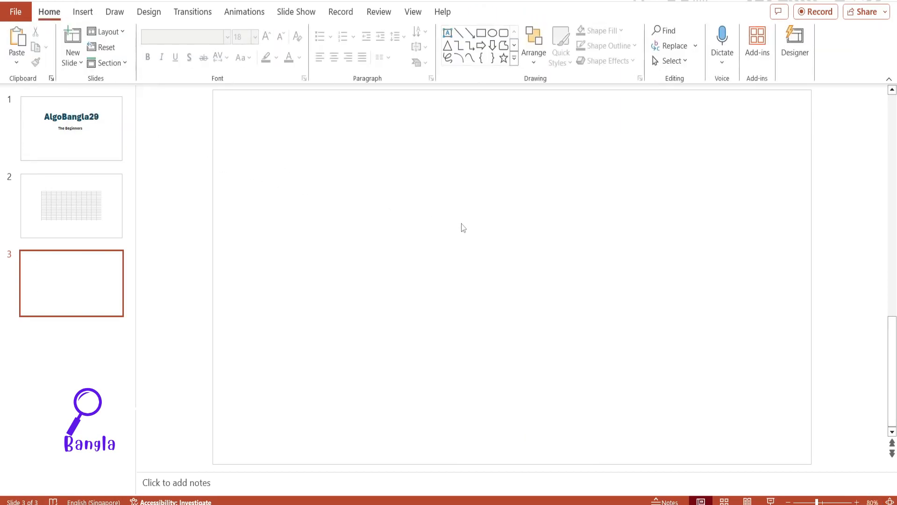
{"action": "key", "text": "ctrl+z"}
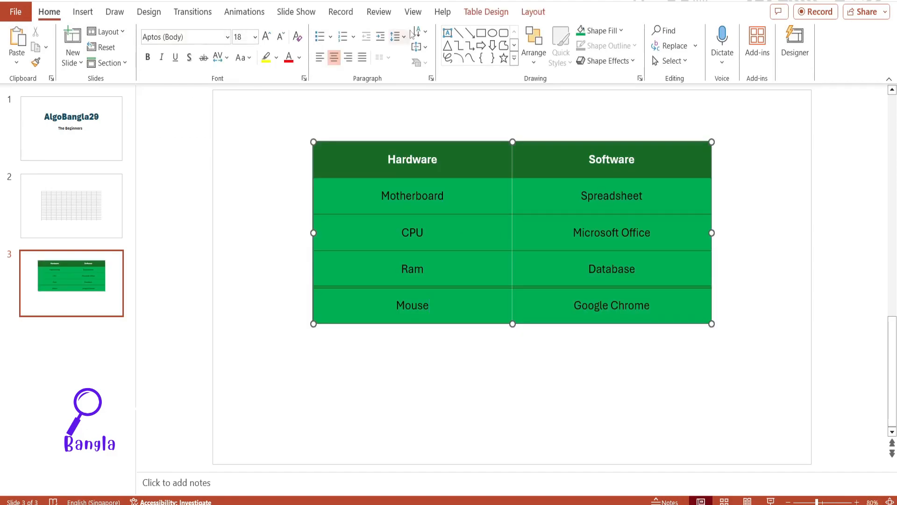
Step: Insert an empty row above the Hardware/Software heading row and another empty row directly below it
{"action": "left_click", "coordinate": [528, 14]}
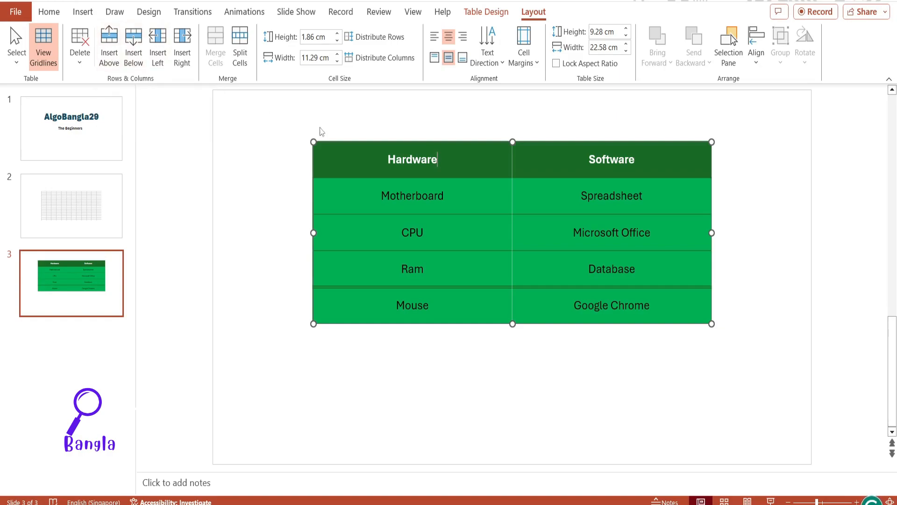
{"action": "left_click", "coordinate": [115, 66]}
{"action": "left_click", "coordinate": [378, 163]}
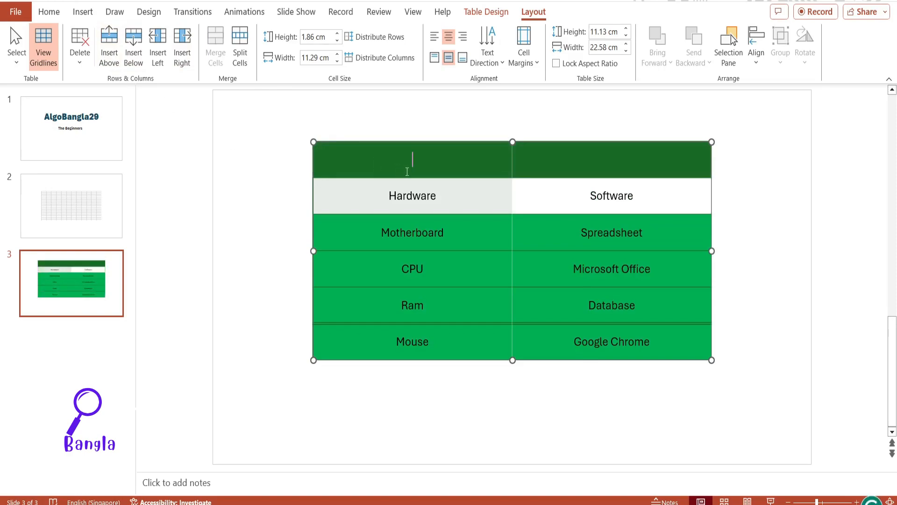
{"action": "left_click", "coordinate": [456, 200]}
{"action": "left_click", "coordinate": [136, 47]}
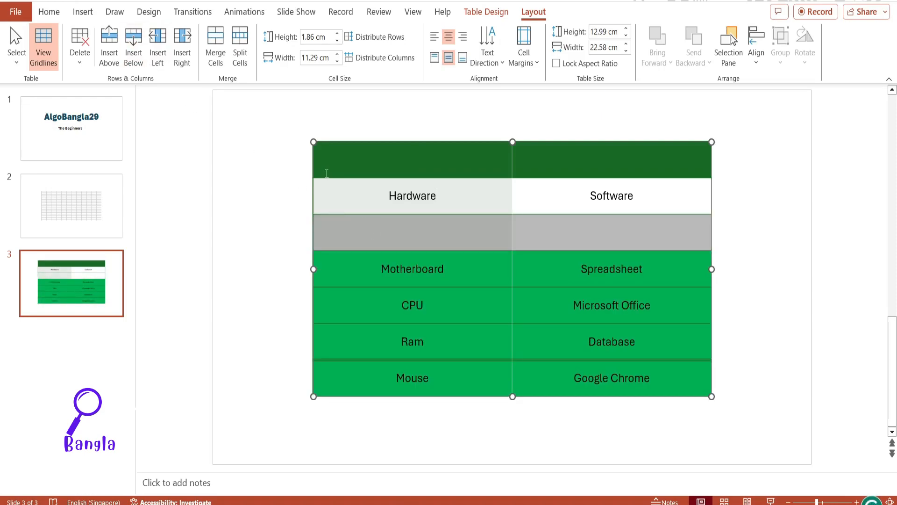
Step: Insert an empty column to the left of the Hardware column and another to its right
{"action": "left_click", "coordinate": [412, 240]}
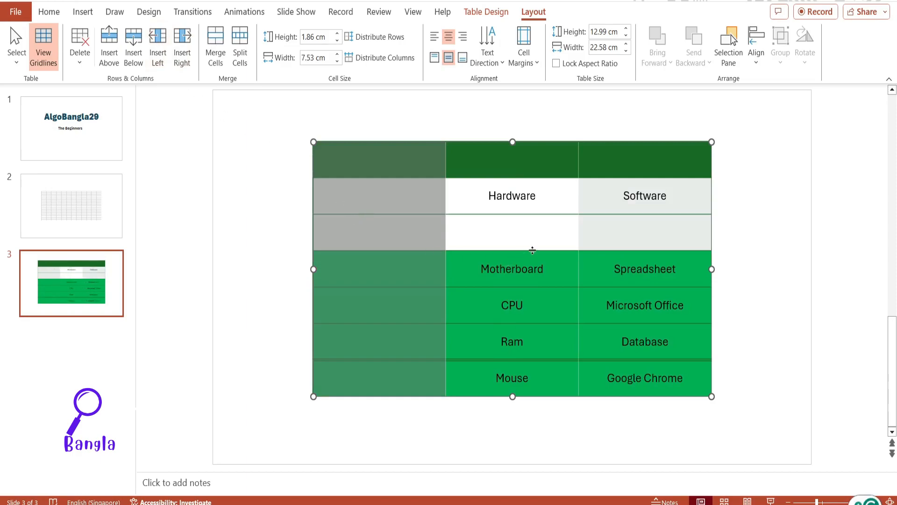
{"action": "left_click", "coordinate": [524, 232]}
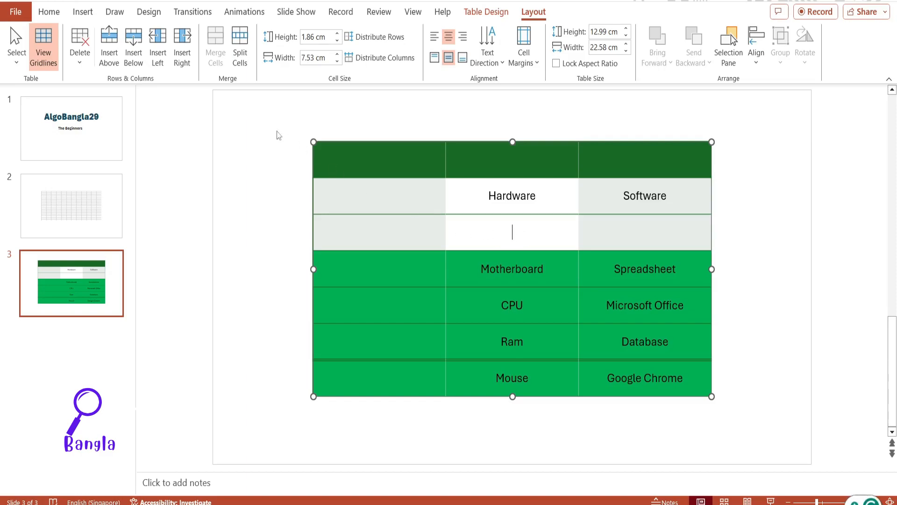
{"action": "left_click", "coordinate": [186, 63]}
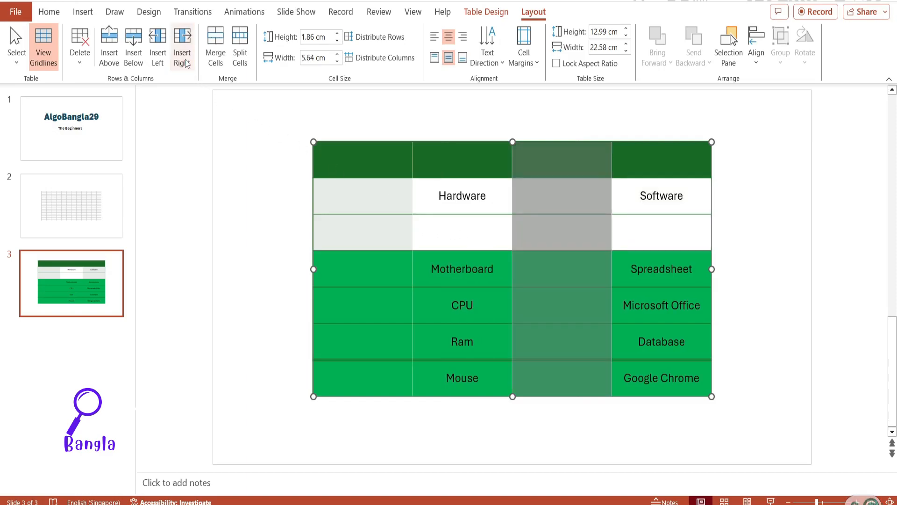
{"action": "left_click", "coordinate": [543, 230]}
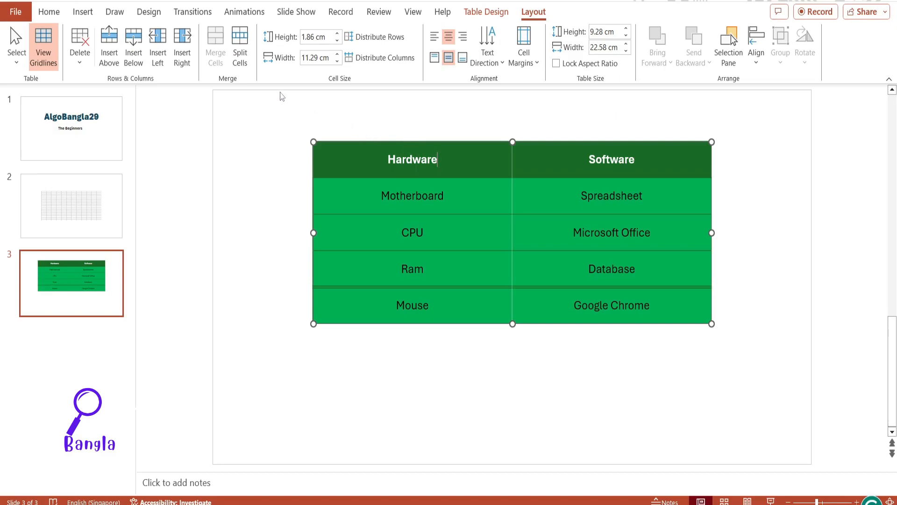
Step: Split the Hardware header cell into 1 column and 3 rows
{"action": "left_click", "coordinate": [241, 57]}
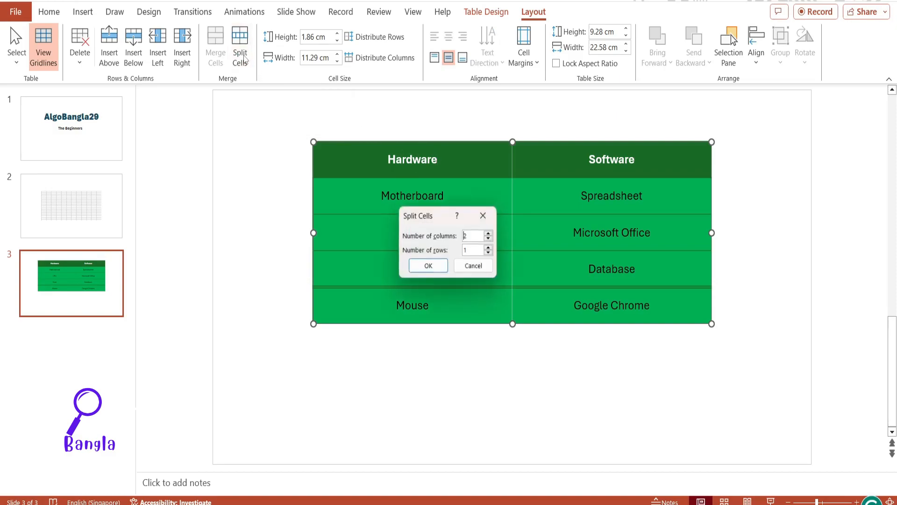
{"action": "left_click_drag", "start_coordinate": [434, 216], "coordinate": [244, 175]}
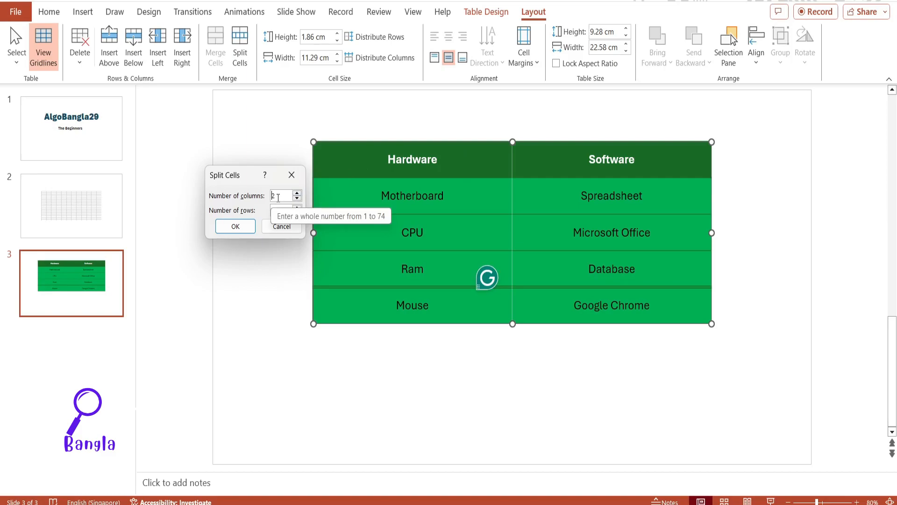
{"action": "left_click_drag", "start_coordinate": [278, 197], "coordinate": [270, 195]}
{"action": "type", "text": "1"}
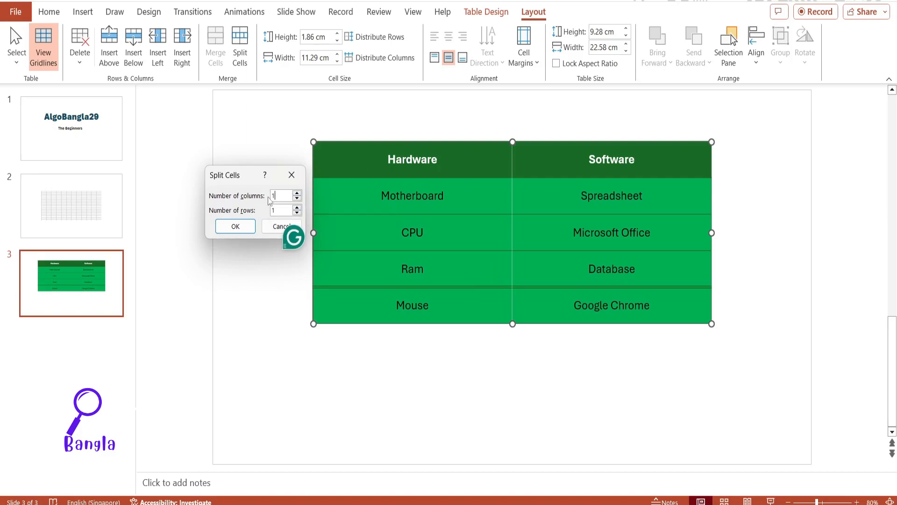
{"action": "left_click_drag", "start_coordinate": [278, 210], "coordinate": [272, 212]}
{"action": "type", "text": "3"}
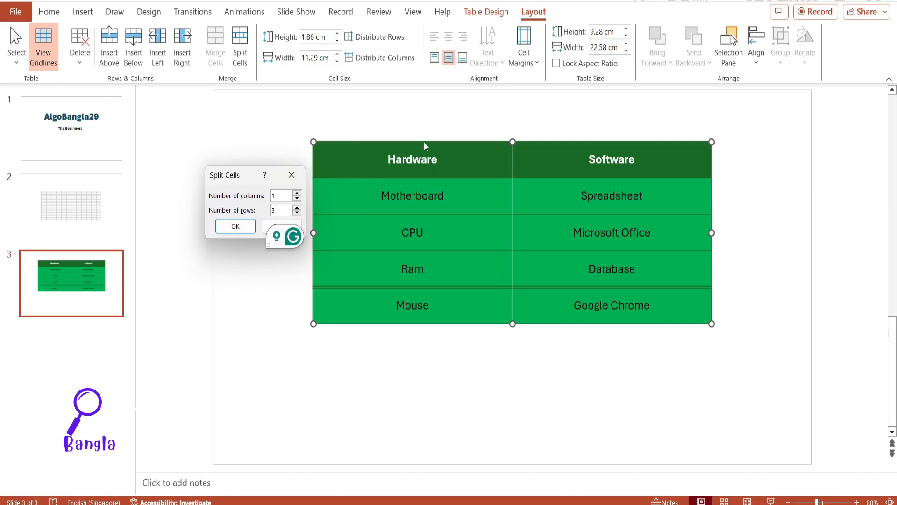
{"action": "left_click", "coordinate": [230, 227]}
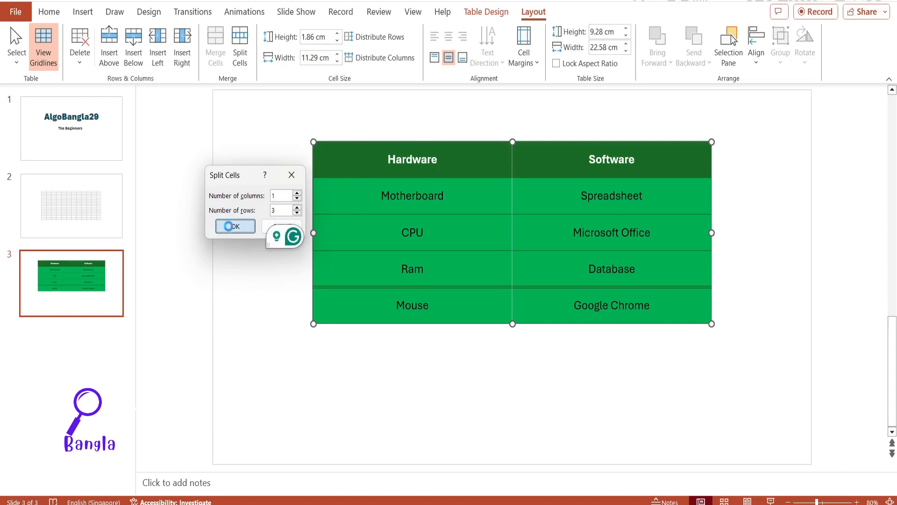
{"action": "left_click", "coordinate": [391, 175]}
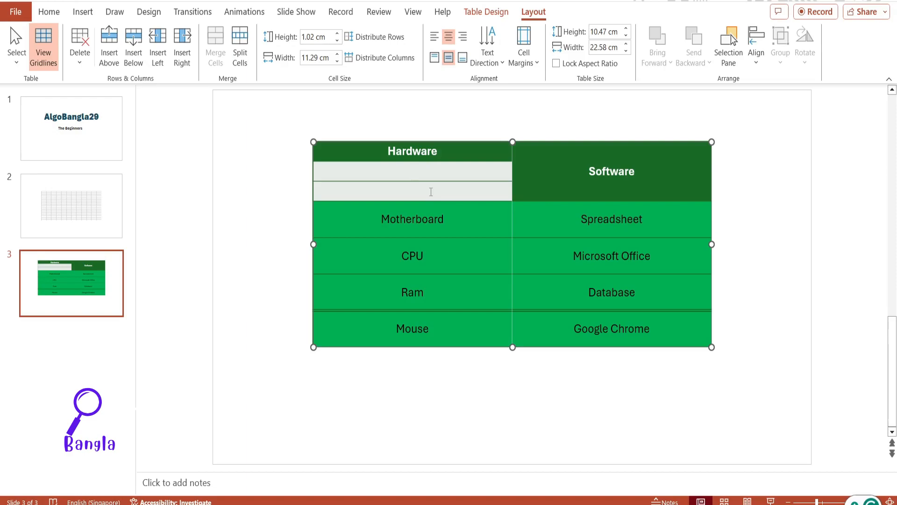
Step: Split the Software header cell into 4 columns and 1 row
{"action": "left_click", "coordinate": [635, 171]}
{"action": "left_click", "coordinate": [240, 47]}
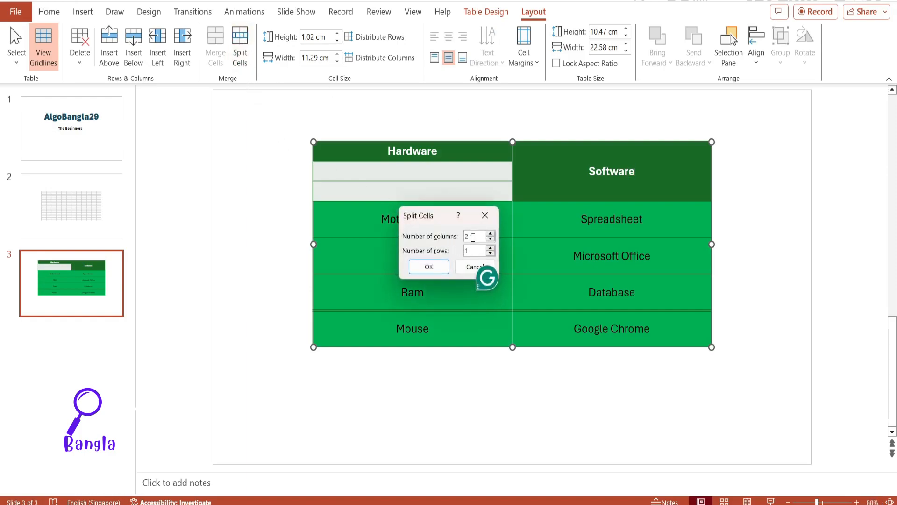
{"action": "left_click_drag", "start_coordinate": [470, 237], "coordinate": [465, 239]}
{"action": "type", "text": "4"}
{"action": "left_click", "coordinate": [437, 267]}
{"action": "left_click", "coordinate": [547, 170]}
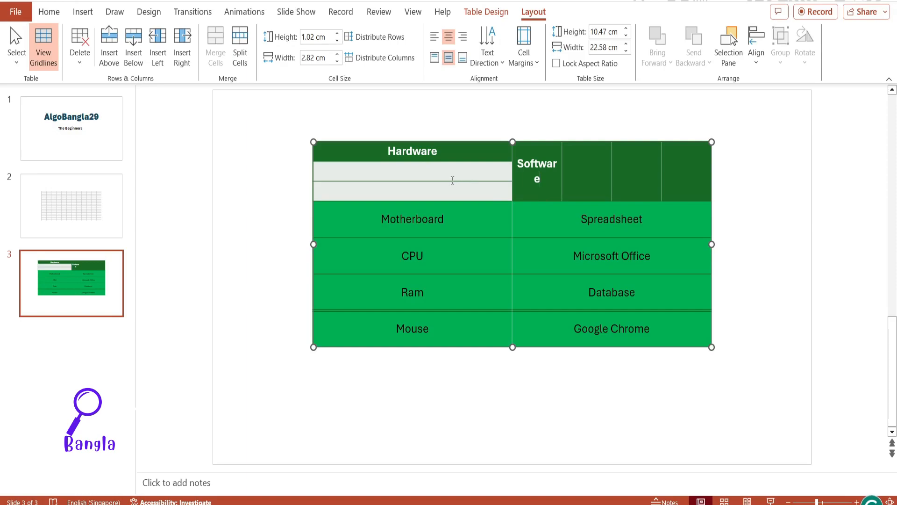
Step: Select the Motherboard row, raise its height to 2.3 cm, and lower it to 2 cm
{"action": "left_click", "coordinate": [456, 227]}
{"action": "left_click_drag", "start_coordinate": [605, 234], "coordinate": [418, 201]}
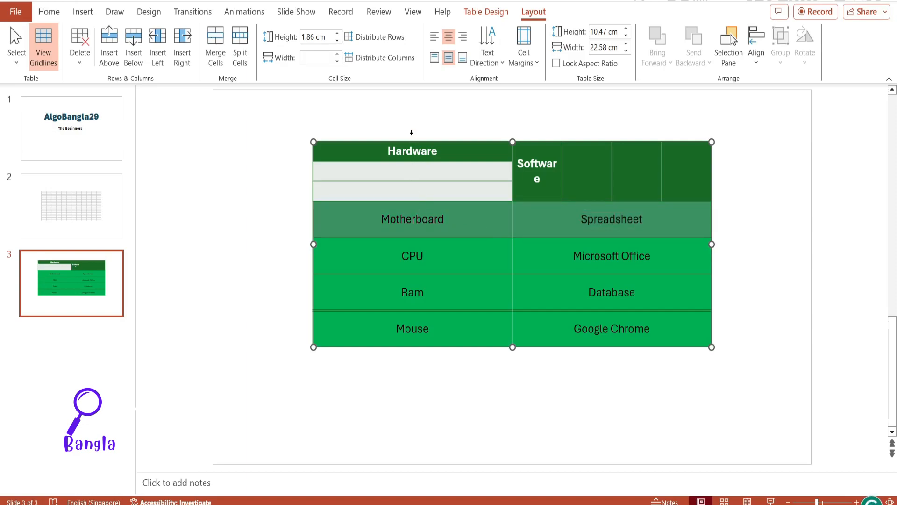
{"action": "left_click", "coordinate": [337, 34]}
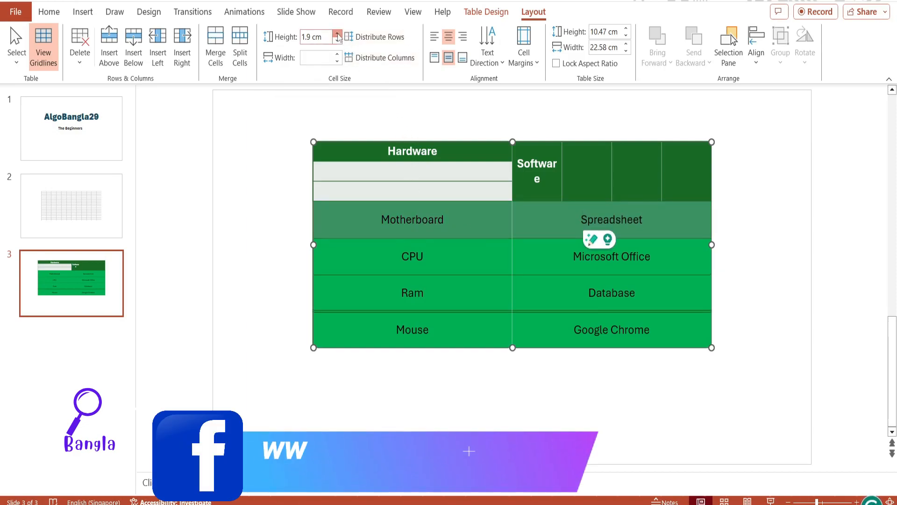
{"action": "left_click", "coordinate": [337, 33]}
{"action": "left_click", "coordinate": [337, 34]}
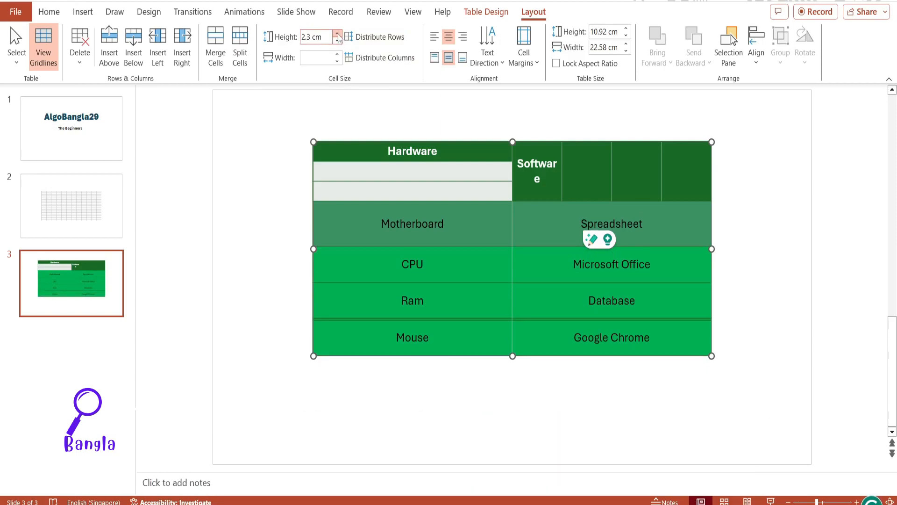
{"action": "left_click", "coordinate": [337, 41]}
{"action": "left_click", "coordinate": [337, 40]}
{"action": "left_click", "coordinate": [337, 40]}
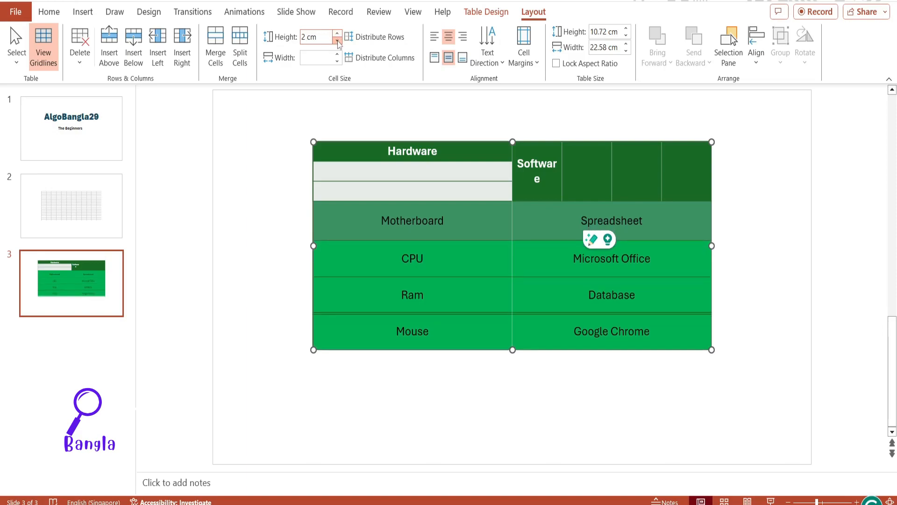
Step: Set the height of the selected Motherboard row to 5 cm
{"action": "left_click", "coordinate": [302, 37]}
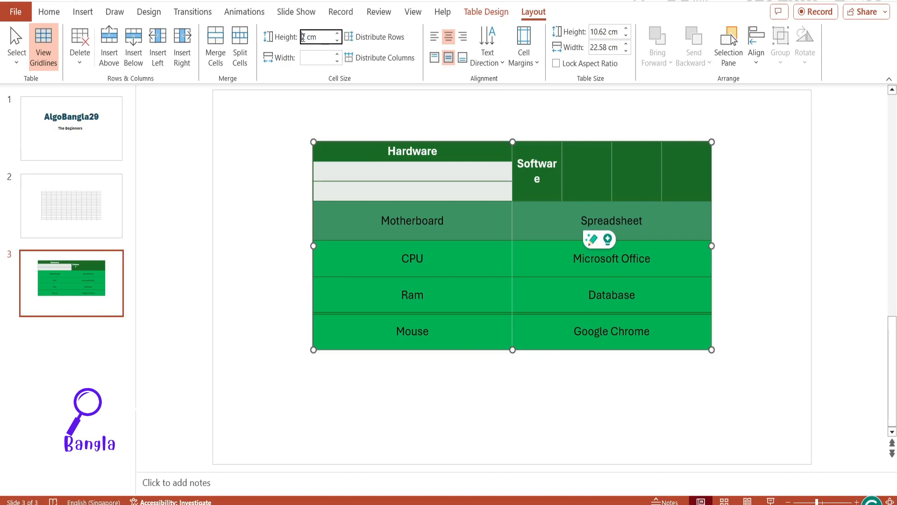
{"action": "triple_click", "coordinate": [308, 37]}
{"action": "type", "text": "5"}
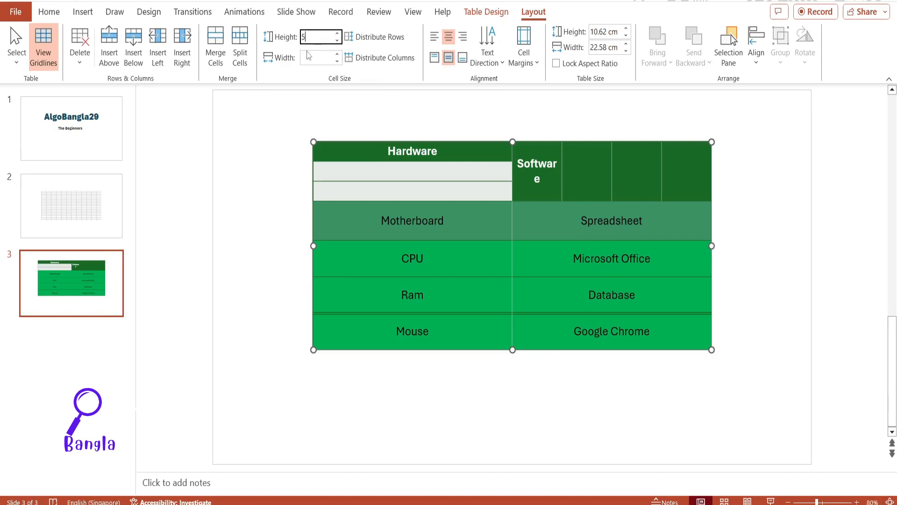
{"action": "key", "text": "Return"}
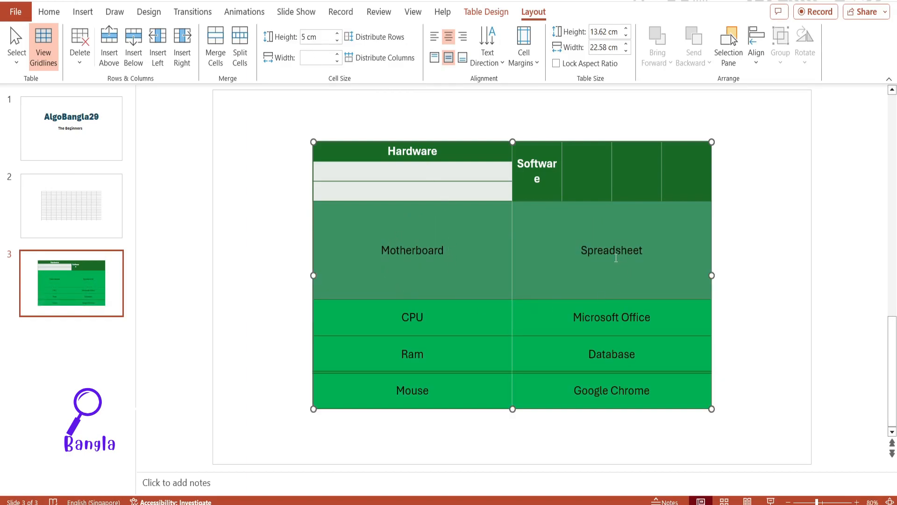
Step: Set the cell width for the columns of the selected Motherboard row to 4.6 cm
{"action": "left_click", "coordinate": [337, 61]}
{"action": "left_click", "coordinate": [337, 55]}
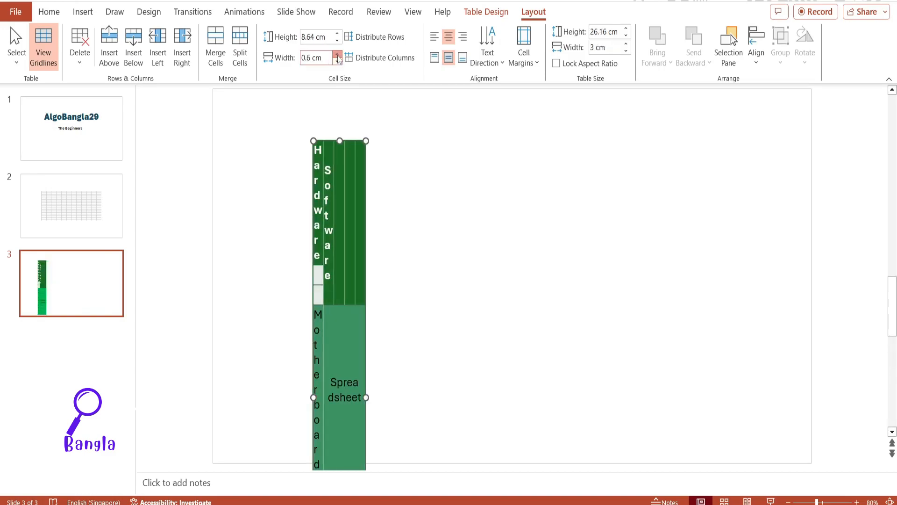
{"action": "left_click", "coordinate": [338, 55]}
{"action": "left_click", "coordinate": [338, 55]}
{"action": "left_click", "coordinate": [337, 55]}
{"action": "left_click", "coordinate": [337, 54]}
{"action": "left_click", "coordinate": [337, 55]}
{"action": "left_click", "coordinate": [337, 55]}
{"action": "left_click", "coordinate": [338, 55]}
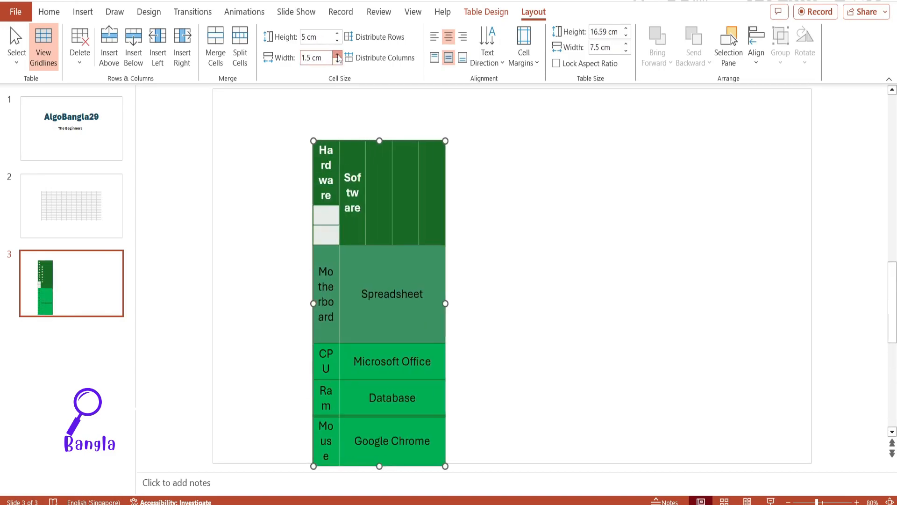
{"action": "left_click", "coordinate": [337, 55]}
{"action": "left_click", "coordinate": [337, 55]}
{"action": "left_click", "coordinate": [338, 54]}
{"action": "left_click", "coordinate": [338, 54]}
{"action": "left_click", "coordinate": [338, 54]}
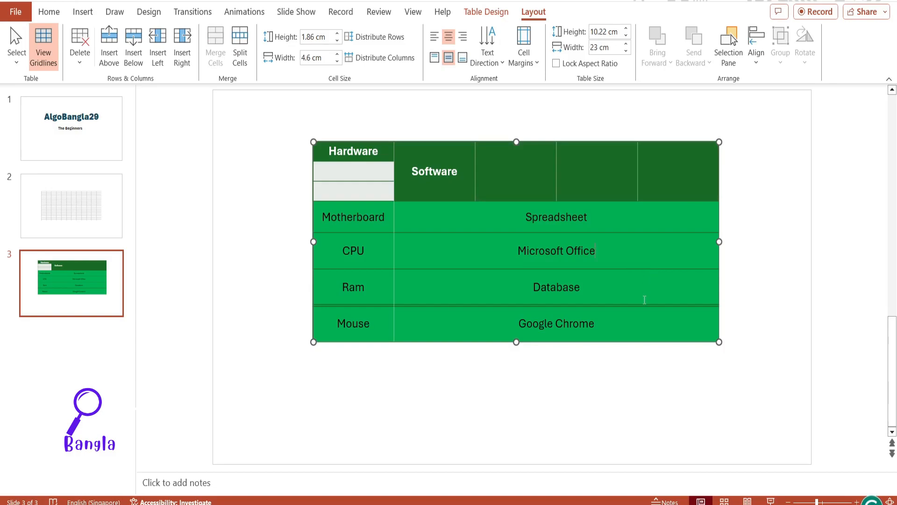
Step: Try aligning the text in the rows from Motherboard to Mouse to the top of their cells, and undo the change
{"action": "left_click", "coordinate": [599, 323]}
{"action": "left_click_drag", "start_coordinate": [599, 323], "coordinate": [342, 231]}
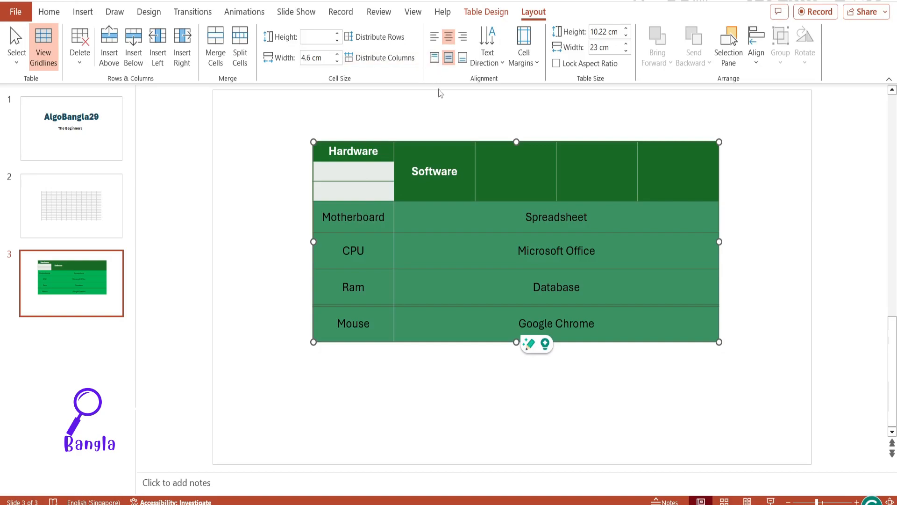
{"action": "left_click", "coordinate": [435, 57]}
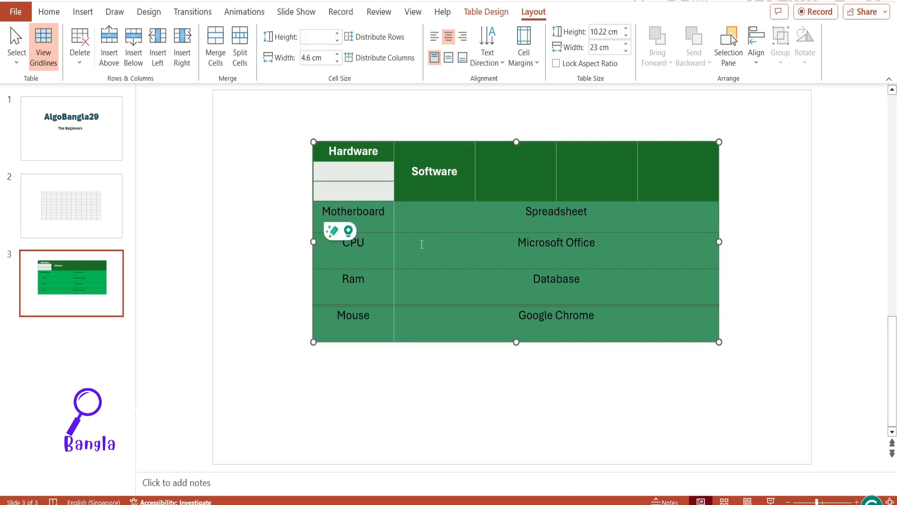
{"action": "key", "text": "ctrl+z"}
Step: Align the Motherboard text to the top of its cell
{"action": "left_click", "coordinate": [375, 220]}
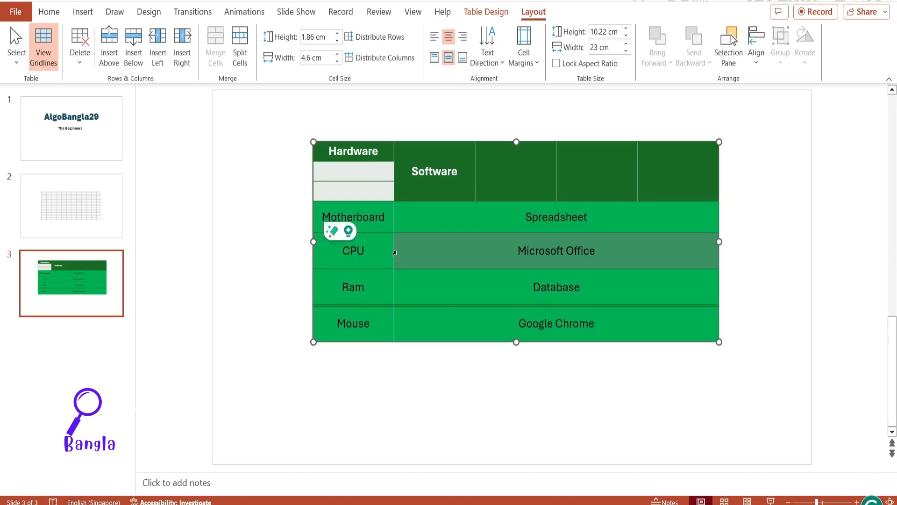
{"action": "double_click", "coordinate": [374, 220]}
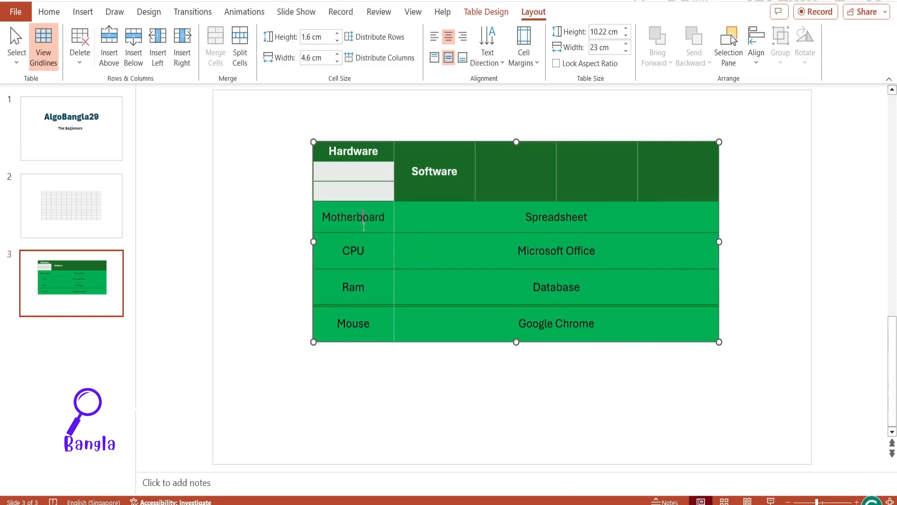
{"action": "left_click", "coordinate": [435, 57]}
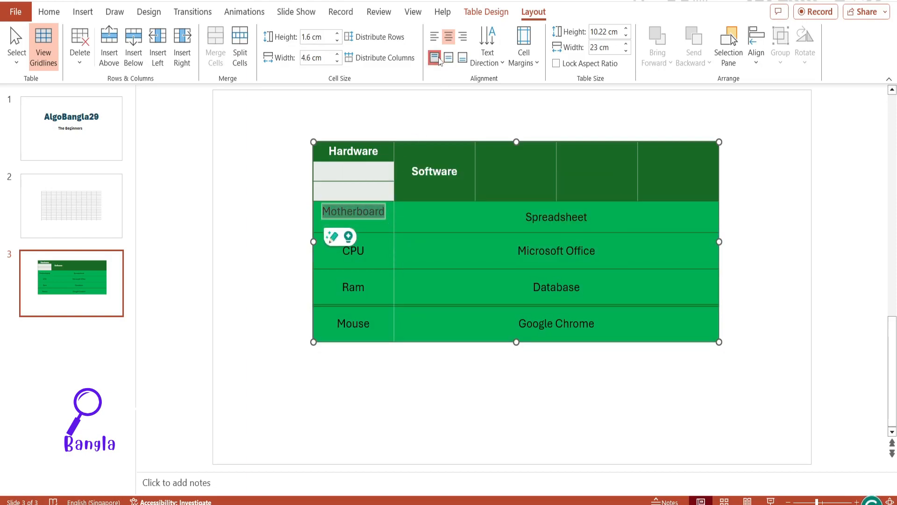
{"action": "left_click", "coordinate": [367, 227]}
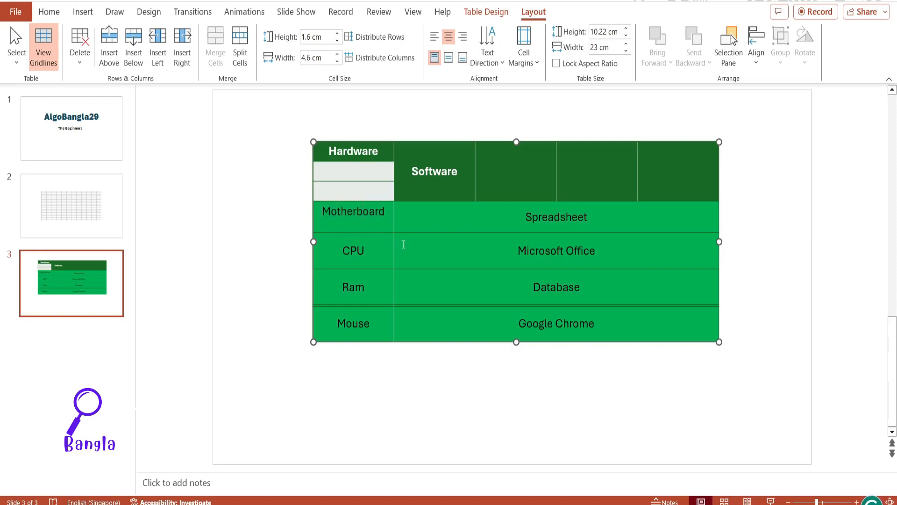
Step: Try left and right alignment on the Motherboard to Mouse rows, finishing with their text centered both vertically and horizontally
{"action": "left_click_drag", "start_coordinate": [613, 323], "coordinate": [376, 225]}
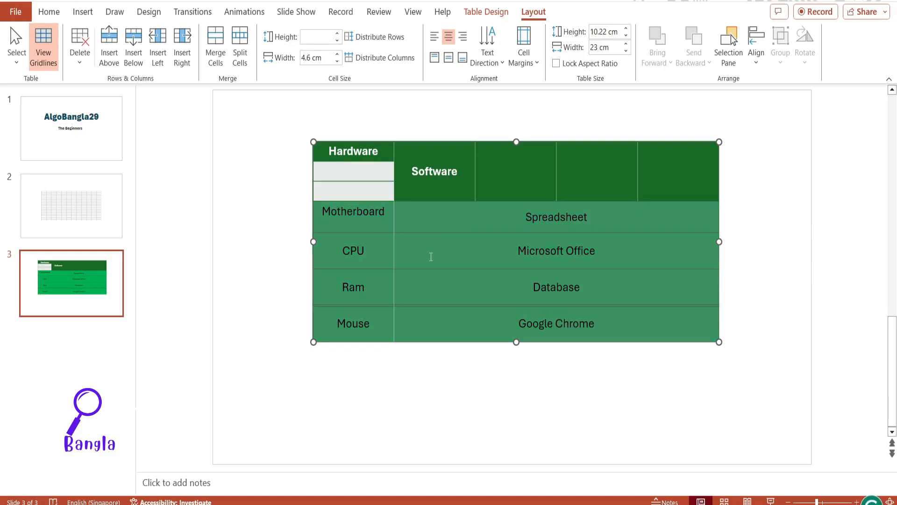
{"action": "left_click", "coordinate": [435, 36]}
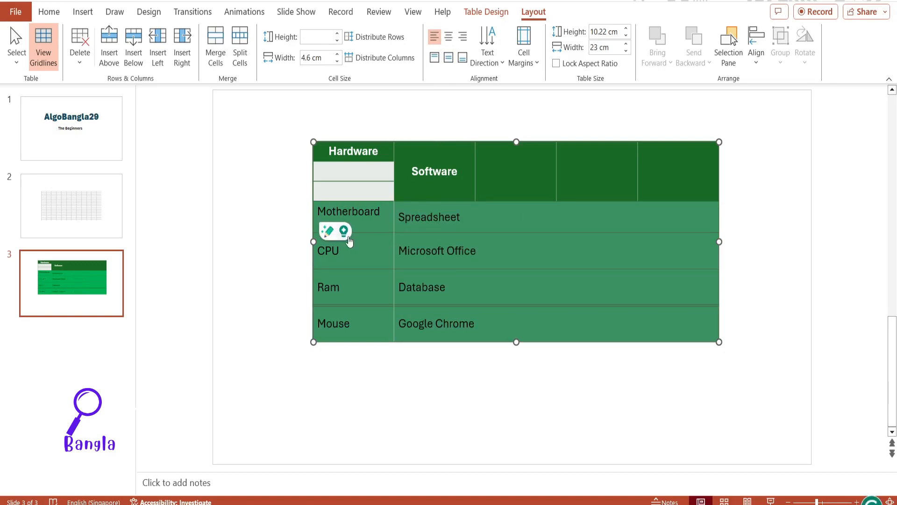
{"action": "left_click", "coordinate": [449, 41]}
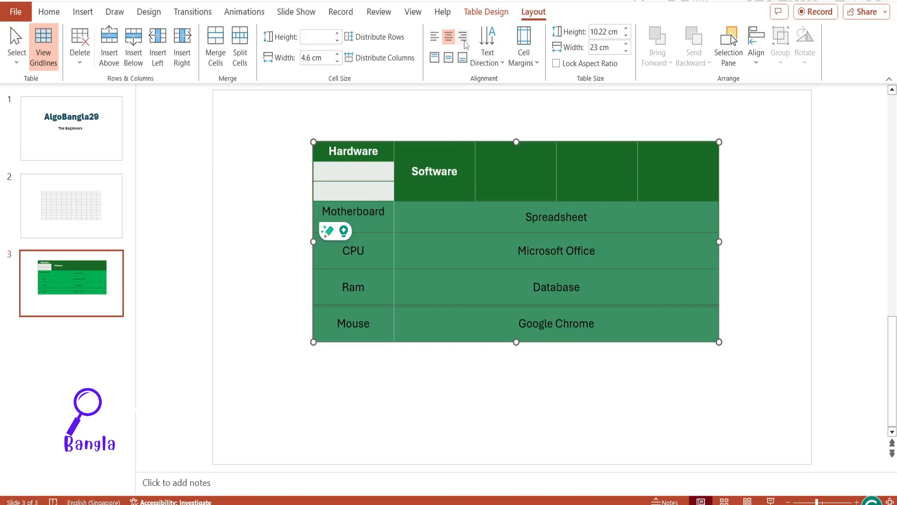
{"action": "left_click", "coordinate": [465, 41]}
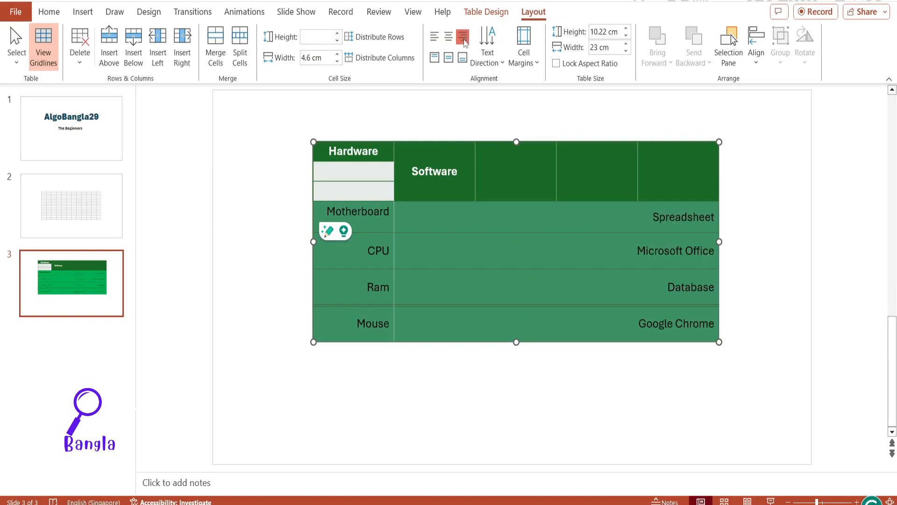
{"action": "left_click", "coordinate": [448, 57]}
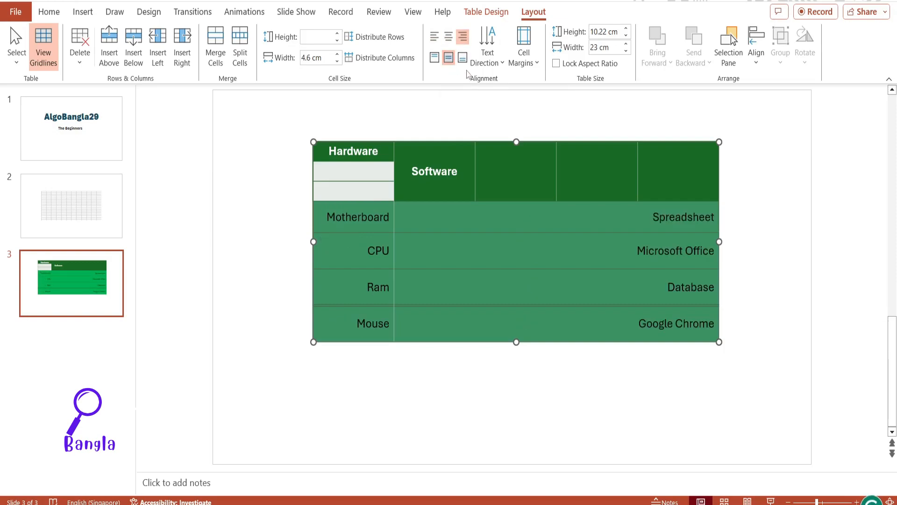
{"action": "key", "text": "ctrl+e"}
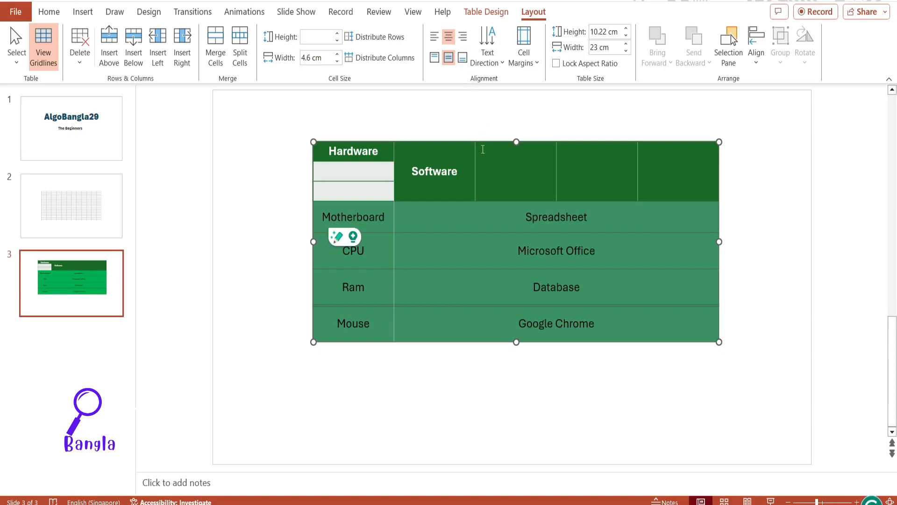
Step: Preview the Stacked text direction on the selected rows and view the additional text box options without changing them
{"action": "left_click", "coordinate": [501, 65]}
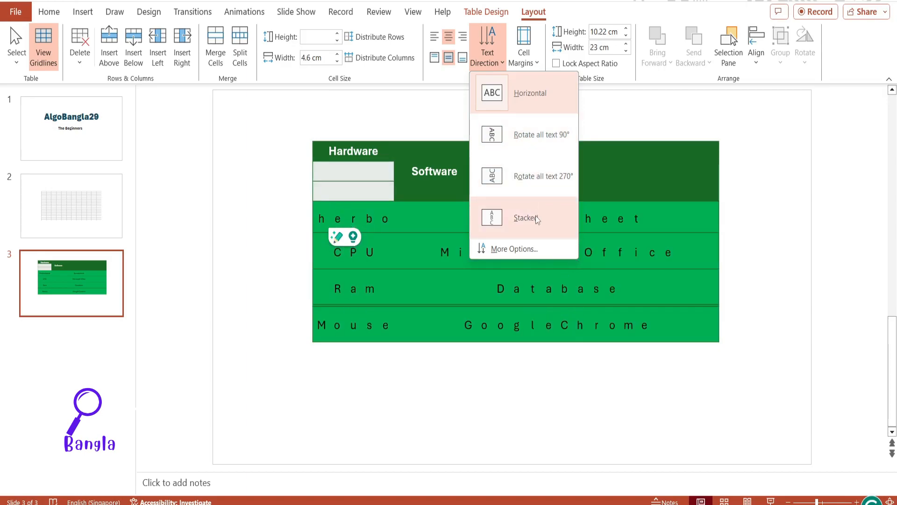
{"action": "left_click", "coordinate": [536, 248]}
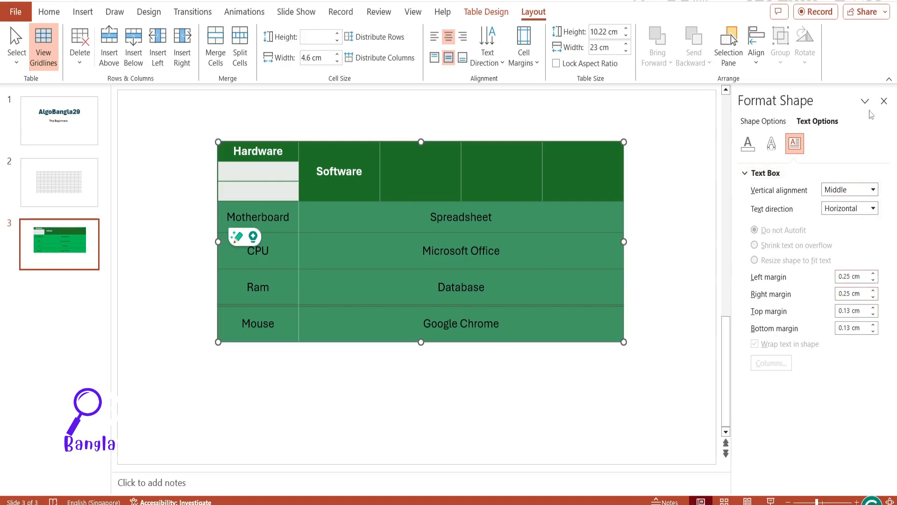
{"action": "left_click", "coordinate": [884, 101]}
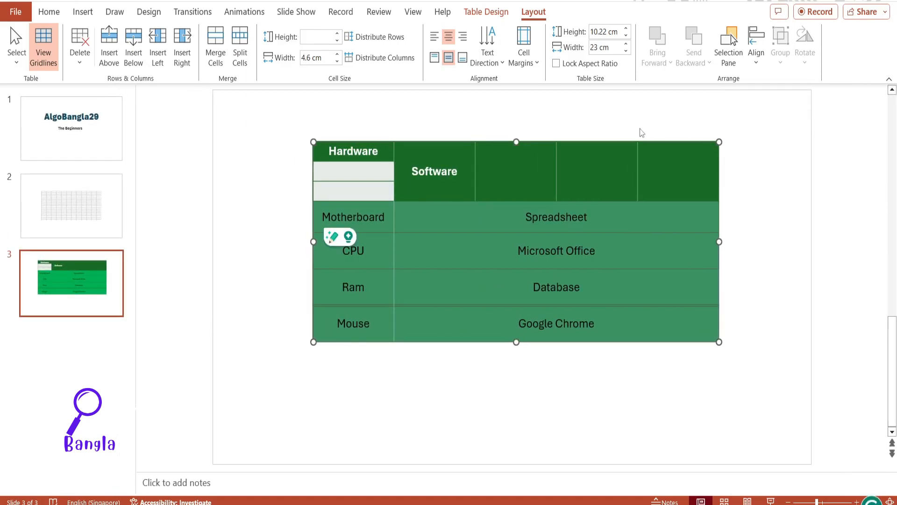
Step: Set the overall height of the table to 10.6 cm and deselect the table
{"action": "left_click", "coordinate": [609, 47]}
{"action": "left_click", "coordinate": [626, 29]}
{"action": "left_click", "coordinate": [626, 29]}
{"action": "left_click", "coordinate": [626, 29]}
{"action": "left_click", "coordinate": [626, 29]}
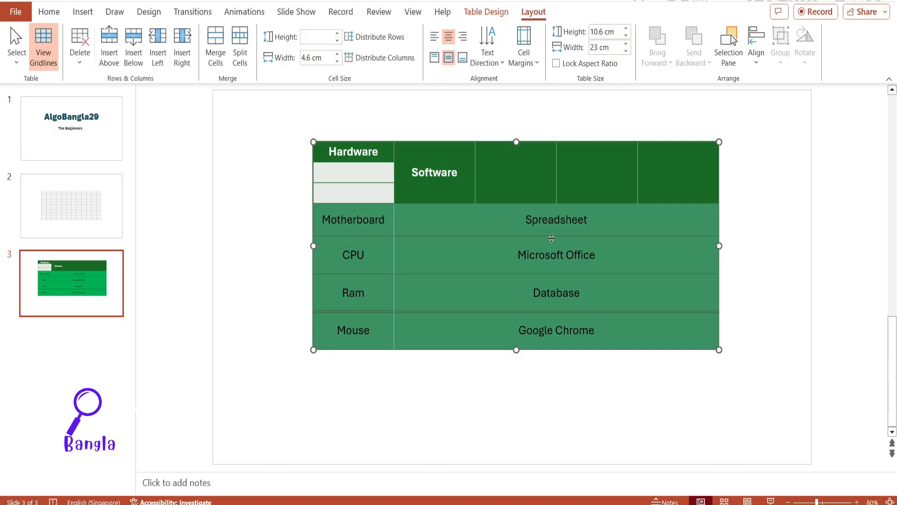
{"action": "left_click", "coordinate": [506, 231]}
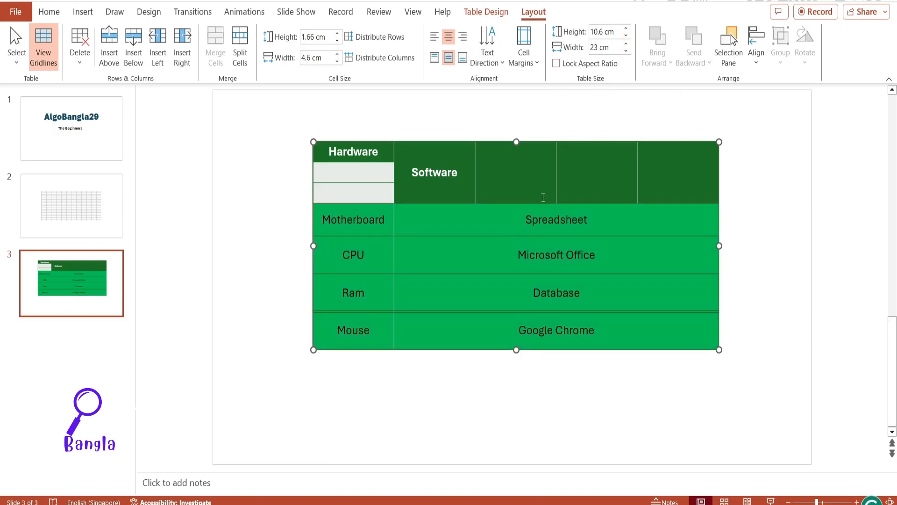
{"action": "left_click", "coordinate": [600, 102]}
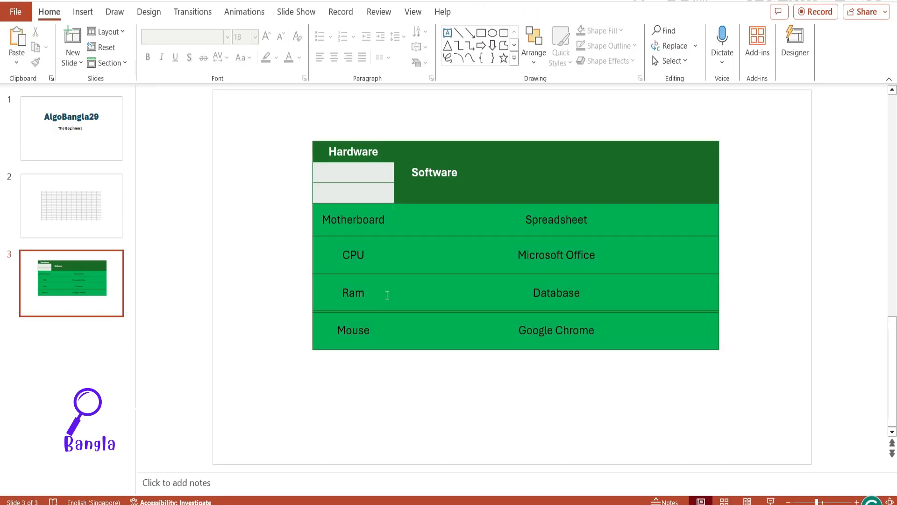